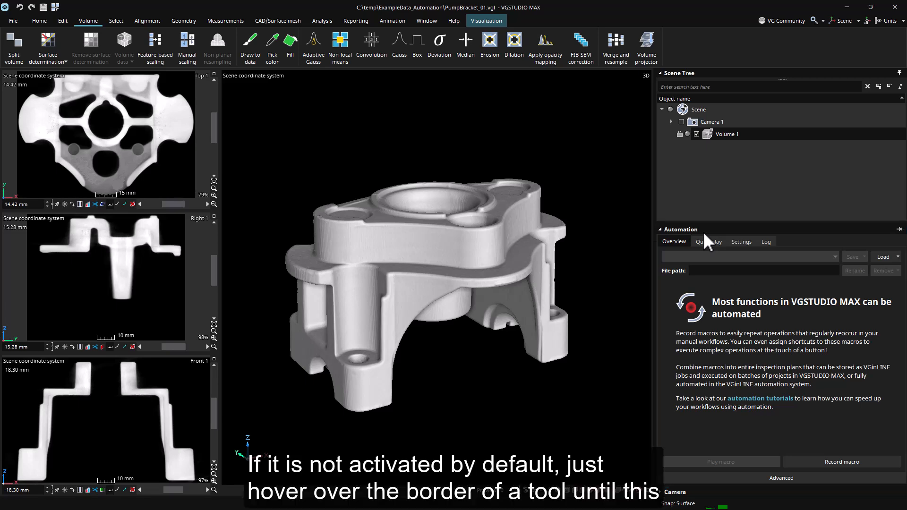
{"action": "right_click", "coordinate": [762, 223]}
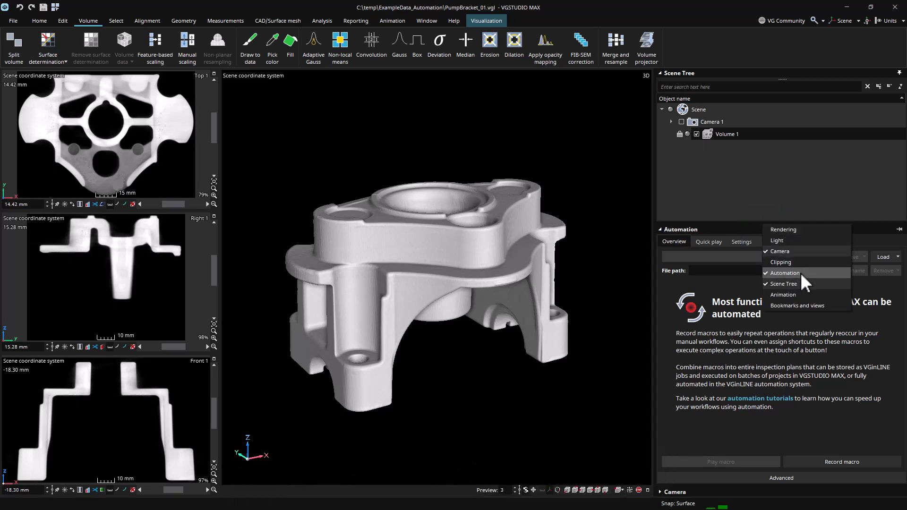
{"action": "left_click", "coordinate": [890, 443]}
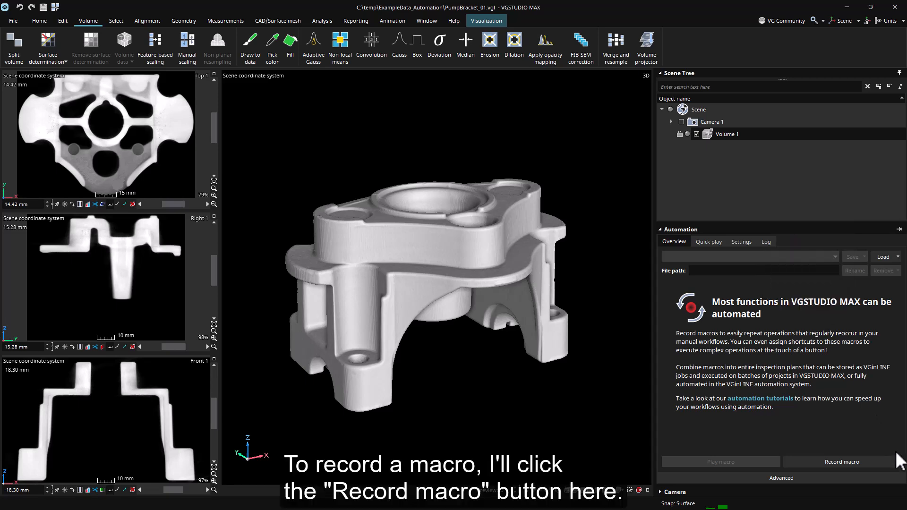
- Record a macro that determines the surface of Volume 1 using the Advanced (classic) approach with Automatic material definition
{"action": "left_click", "coordinate": [873, 465]}
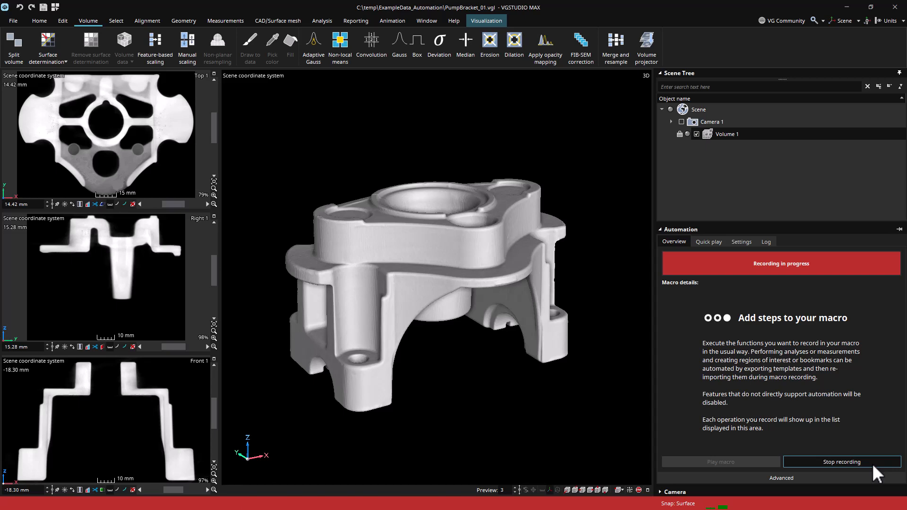
{"action": "left_click", "coordinate": [725, 137]}
{"action": "left_click", "coordinate": [64, 61]}
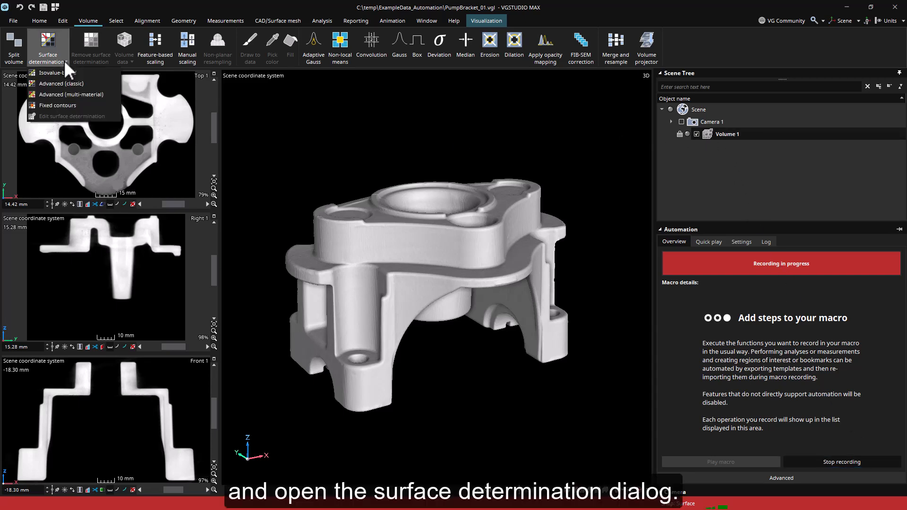
{"action": "left_click", "coordinate": [67, 88]}
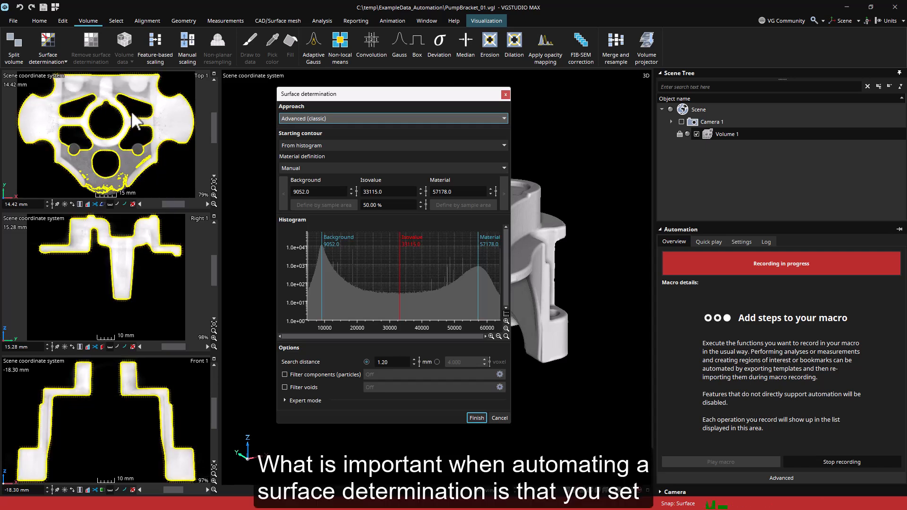
{"action": "left_click", "coordinate": [314, 169]}
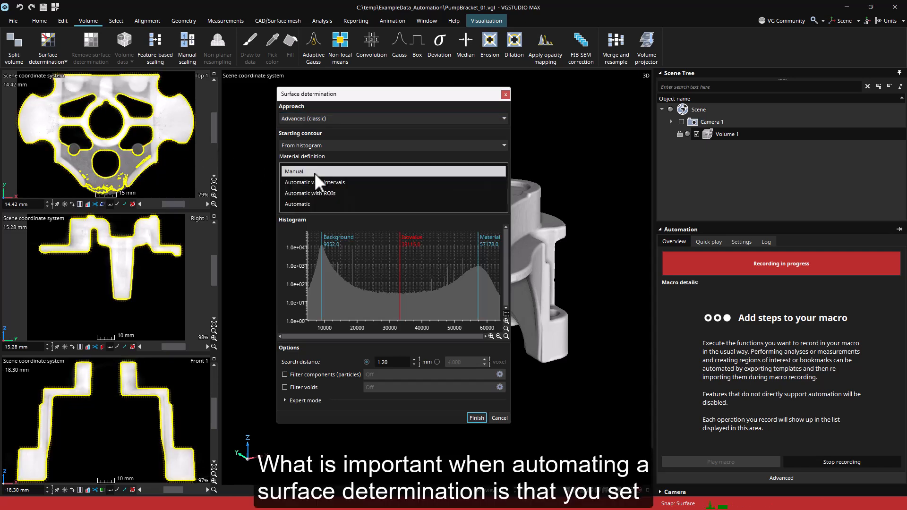
{"action": "left_click", "coordinate": [313, 204]}
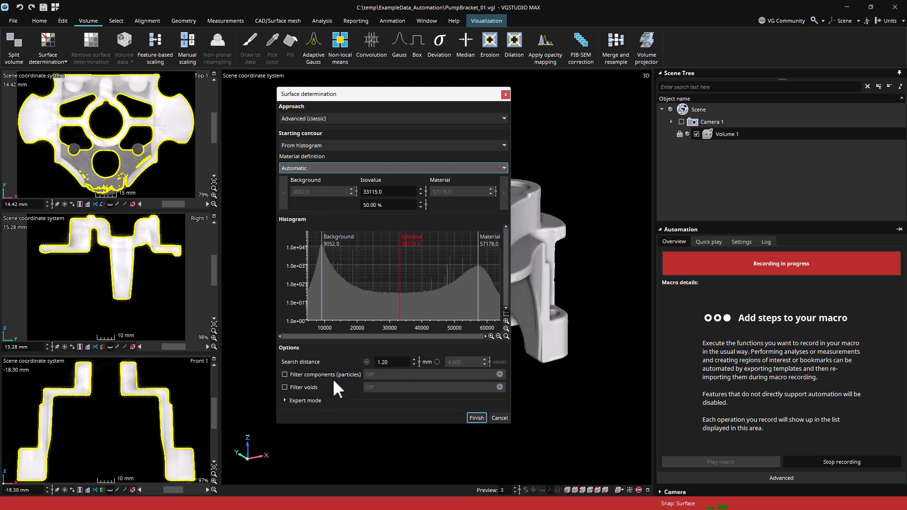
{"action": "left_click", "coordinate": [474, 417]}
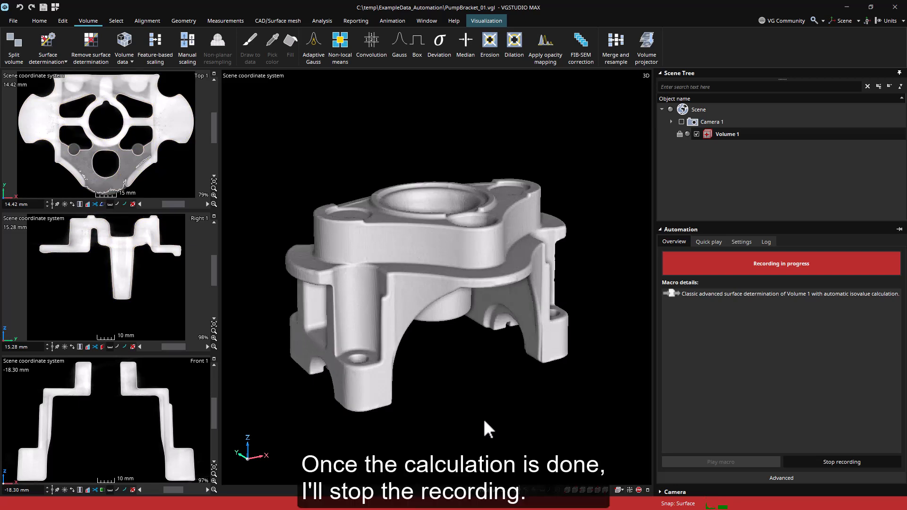
{"action": "left_click", "coordinate": [802, 460]}
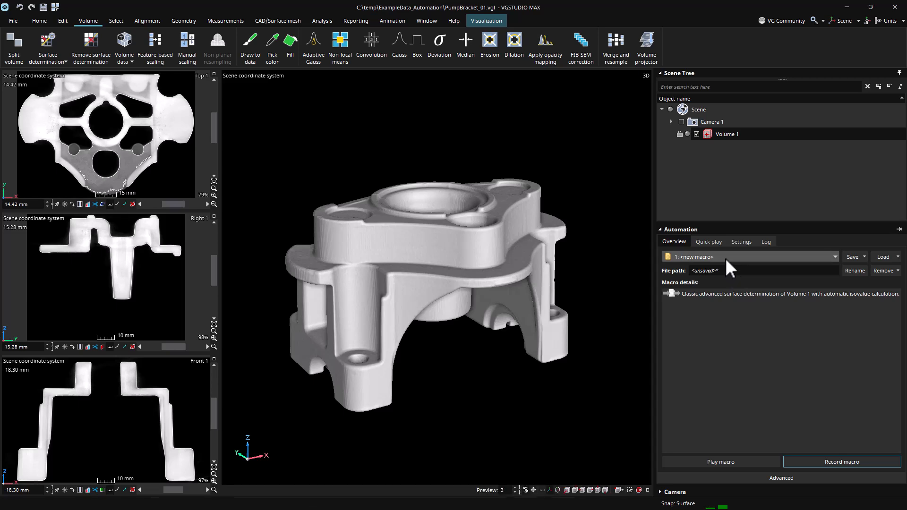
- Save the recorded macro as SurfaceDetermination in the Macros folder of ExampleData_Automation
{"action": "left_click", "coordinate": [864, 257]}
{"action": "left_click", "coordinate": [872, 279]}
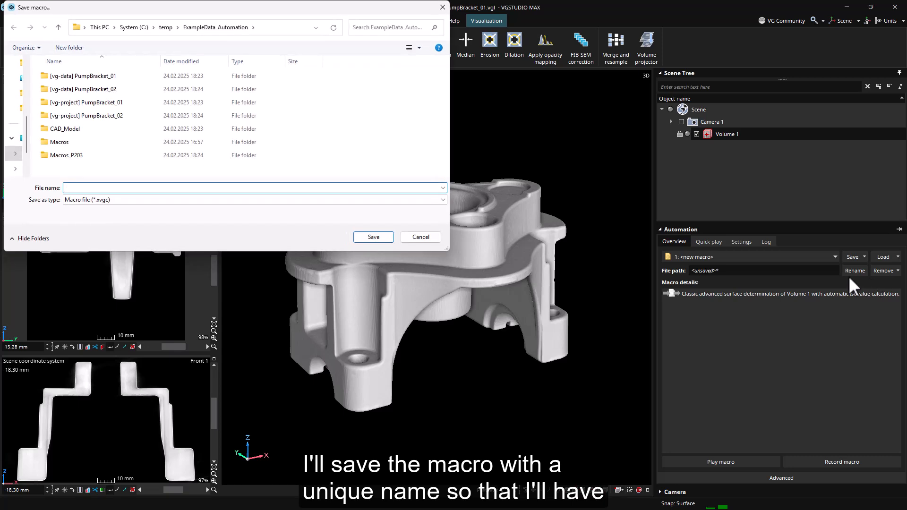
{"action": "left_click", "coordinate": [117, 143]}
{"action": "double_click", "coordinate": [117, 145]}
{"action": "left_click", "coordinate": [134, 205]}
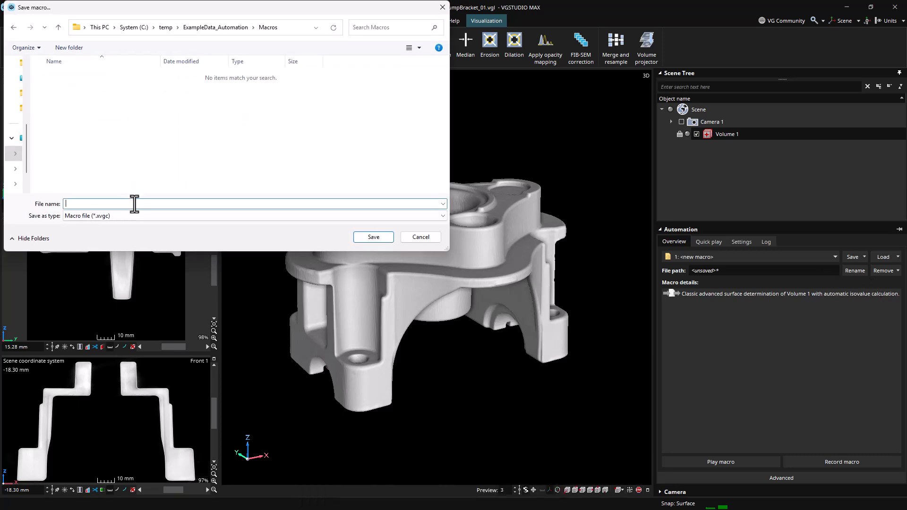
{"action": "type", "text": "SurfaceDetermination"}
{"action": "key", "text": "Return"}
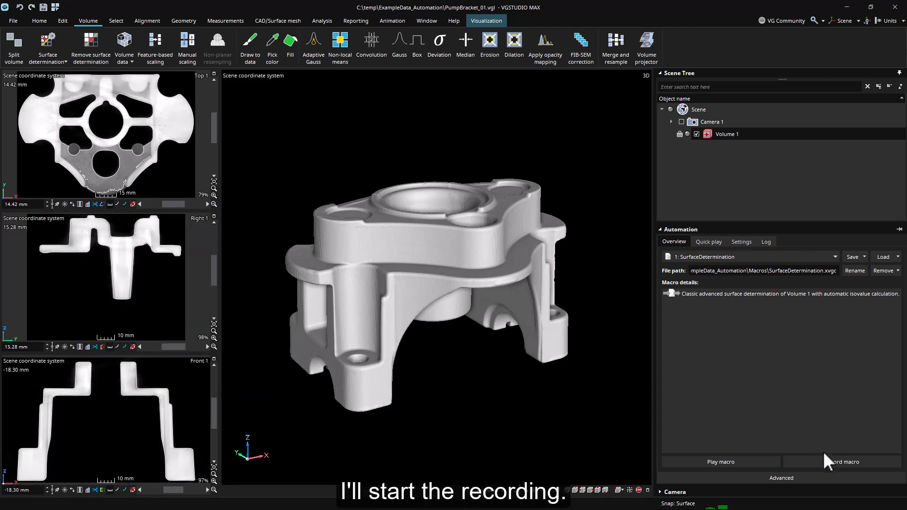
- Start recording a second macro and import CAD_PumpBracket.stp from the CAD_Model folder
{"action": "left_click", "coordinate": [827, 462]}
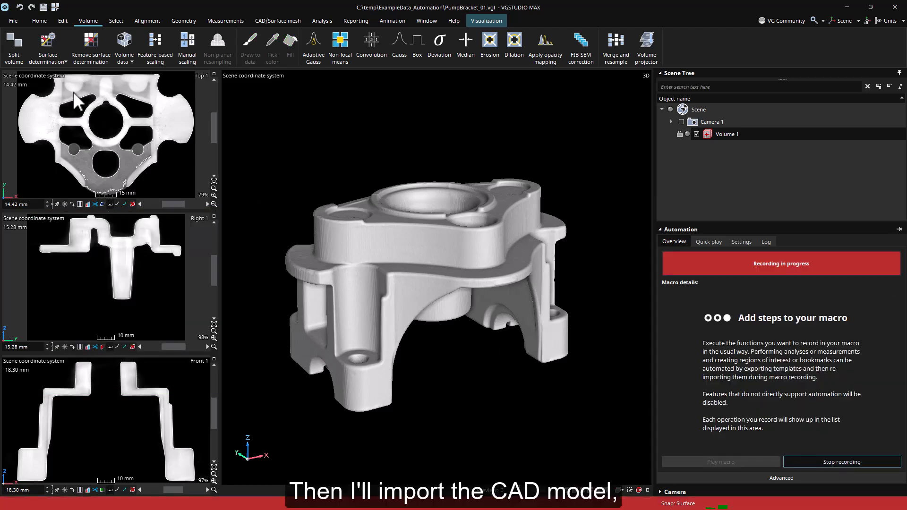
{"action": "left_click", "coordinate": [31, 21]}
{"action": "left_click", "coordinate": [15, 58]}
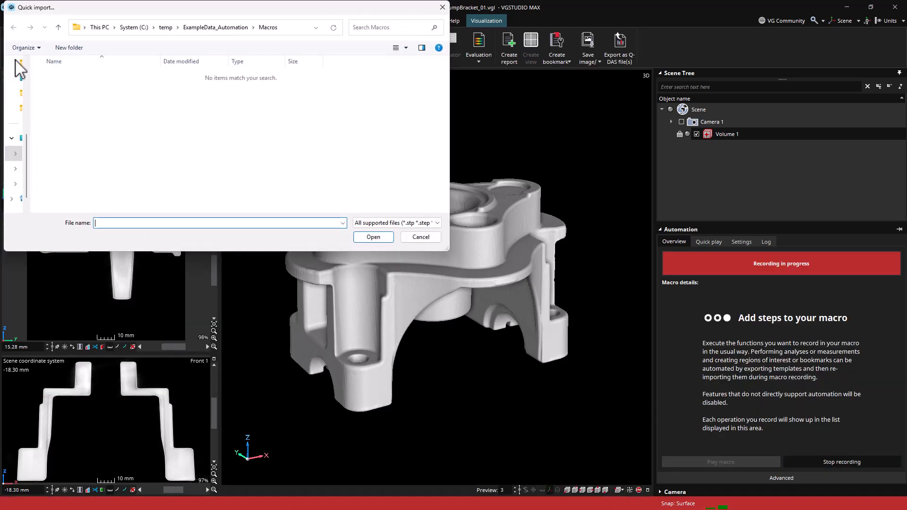
{"action": "left_click", "coordinate": [208, 28]}
{"action": "double_click", "coordinate": [107, 141]}
{"action": "double_click", "coordinate": [108, 77]}
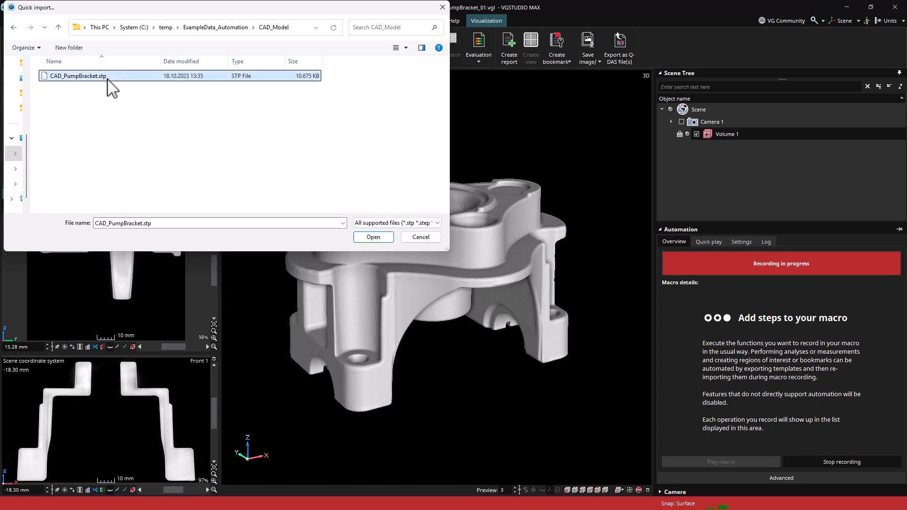
{"action": "left_click", "coordinate": [492, 290]}
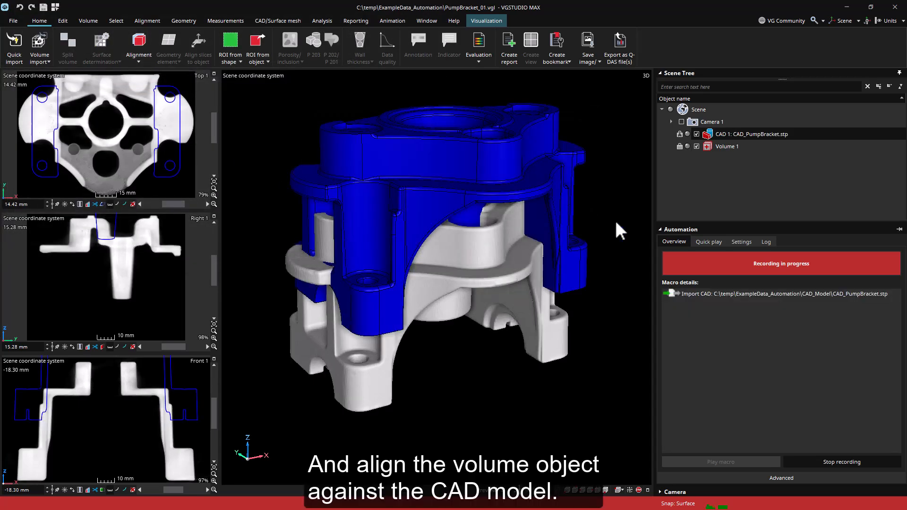
- Align Volume 1 against the imported CAD model with a best-fit alignment, and stop the macro recording
{"action": "left_click", "coordinate": [713, 148]}
{"action": "left_click", "coordinate": [146, 59]}
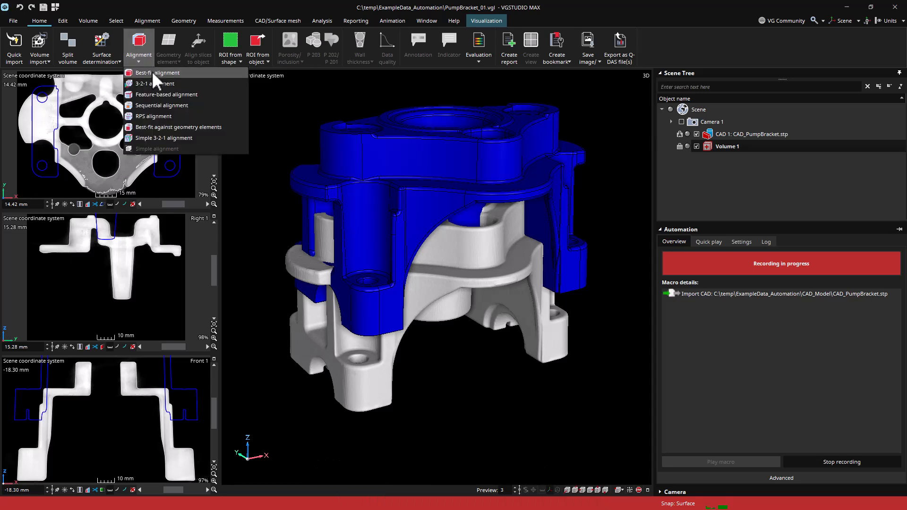
{"action": "left_click", "coordinate": [163, 74]}
{"action": "left_click", "coordinate": [265, 333]}
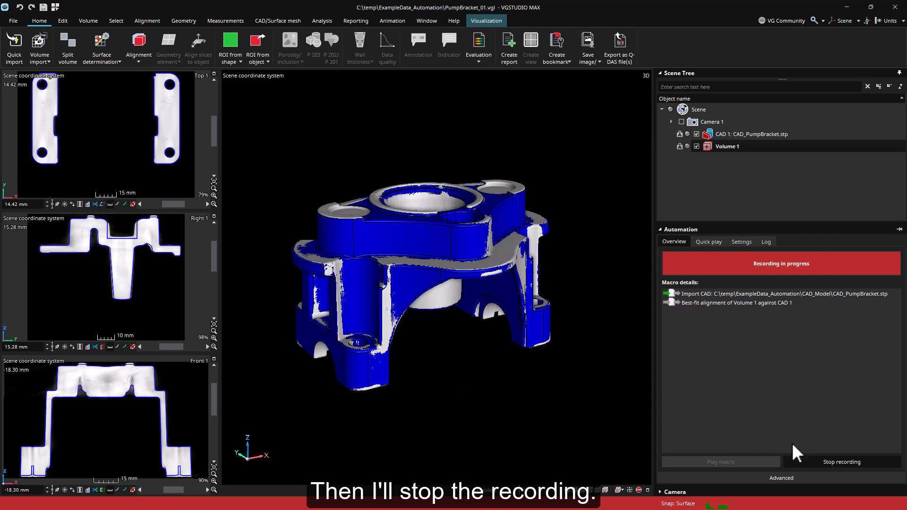
{"action": "left_click", "coordinate": [842, 462]}
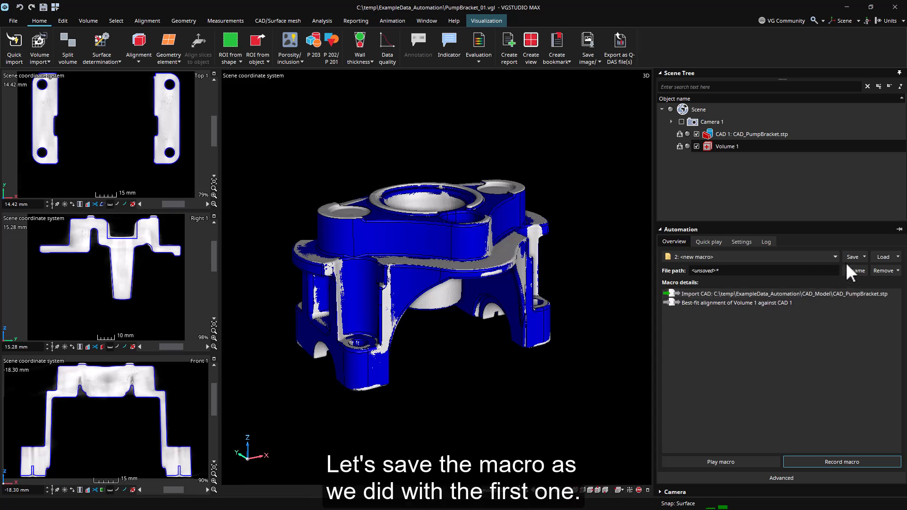
- Save the second macro as Alignment in the Macros folder
{"action": "left_click", "coordinate": [864, 257]}
{"action": "left_click", "coordinate": [860, 279]}
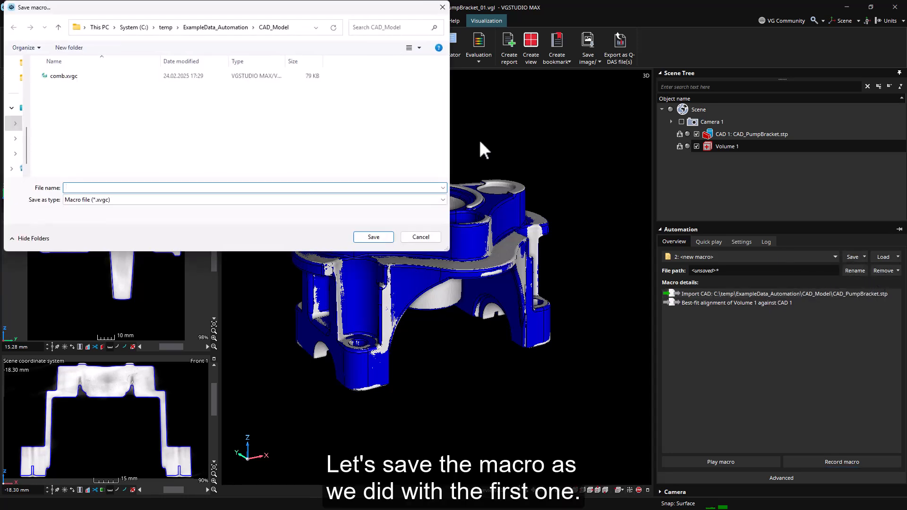
{"action": "left_click", "coordinate": [191, 28]}
{"action": "double_click", "coordinate": [109, 142]}
{"action": "left_click", "coordinate": [115, 204]}
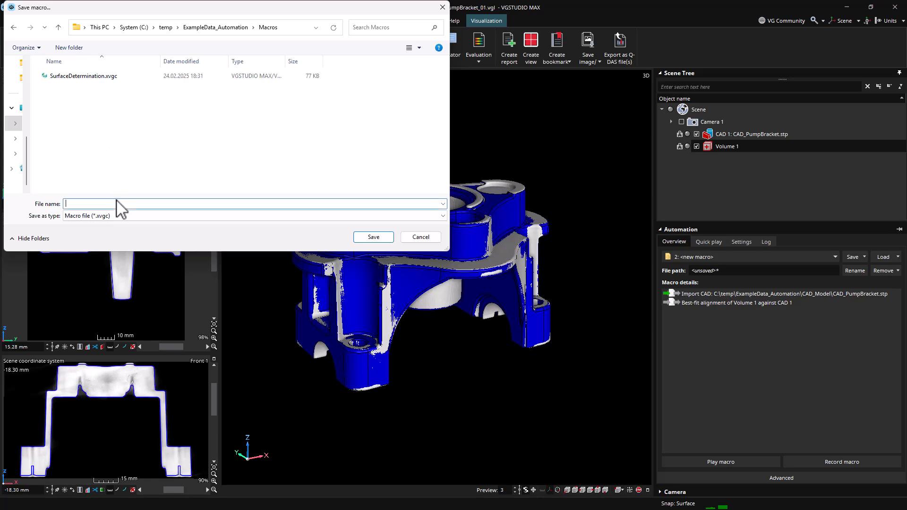
{"action": "type", "text": "Alignment"}
{"action": "key", "text": "Return"}
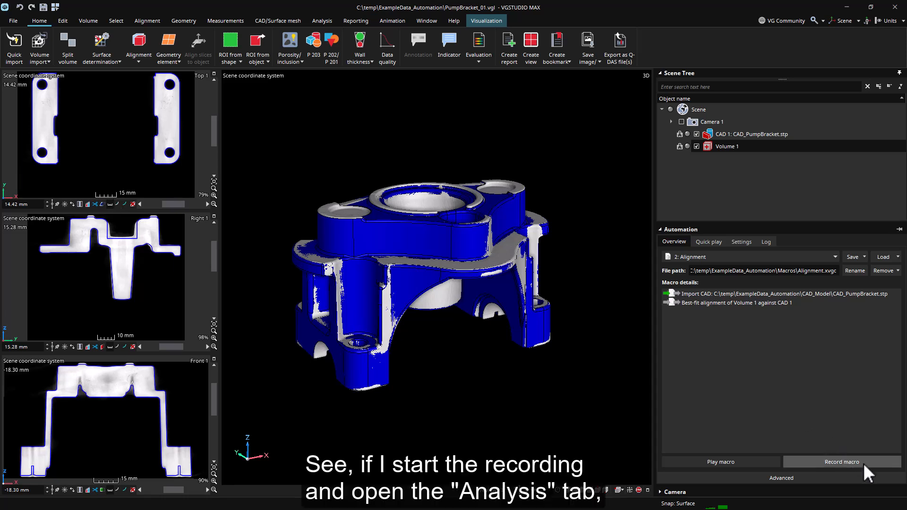
{"action": "left_click", "coordinate": [846, 462]}
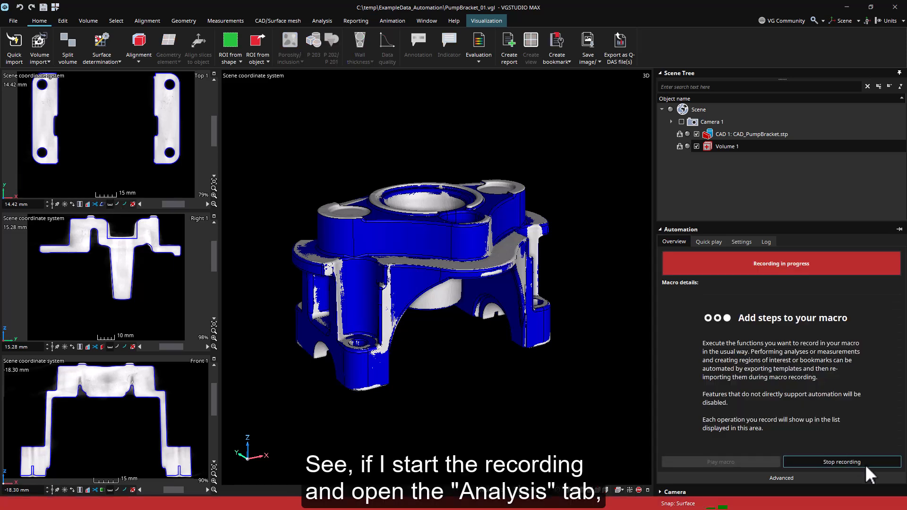
{"action": "left_click", "coordinate": [331, 21]}
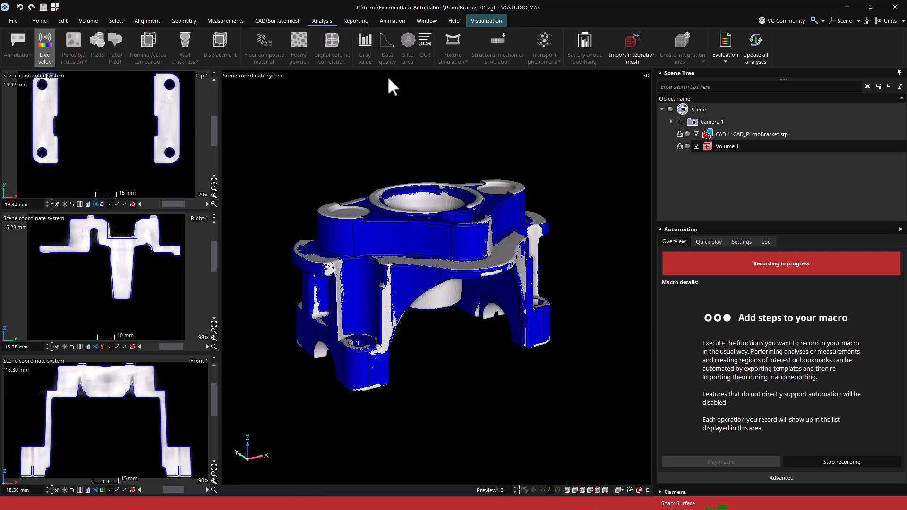
{"action": "left_click", "coordinate": [842, 461]}
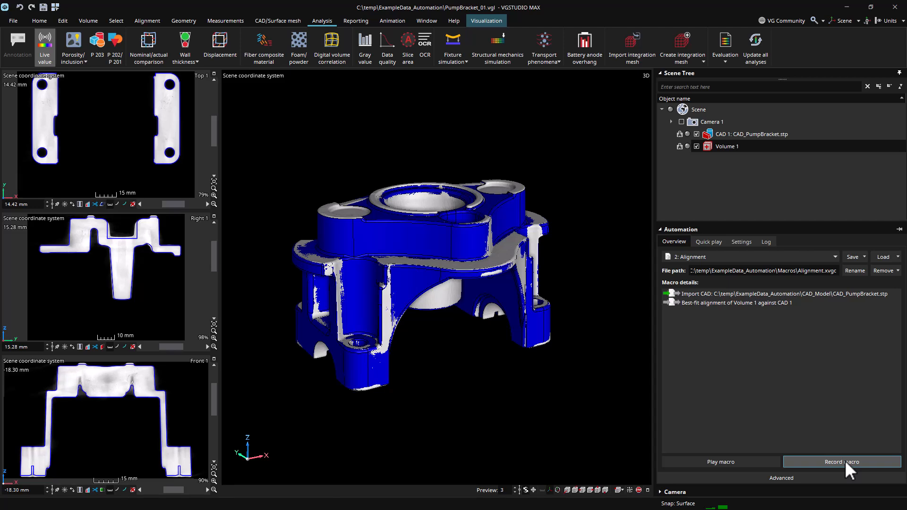
- Calculate a nominal/actual comparison of Volume 1 against CAD 1 with the analysis factory settings
{"action": "left_click", "coordinate": [731, 147]}
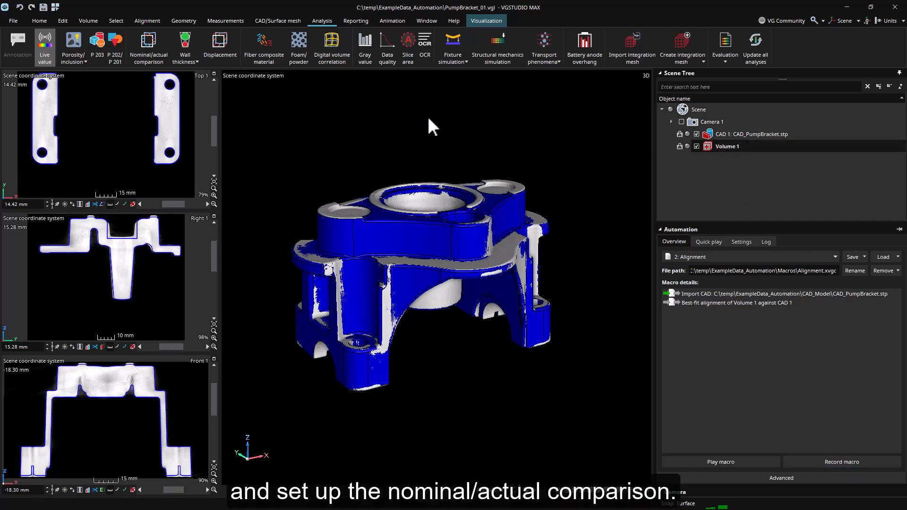
{"action": "left_click", "coordinate": [149, 54]}
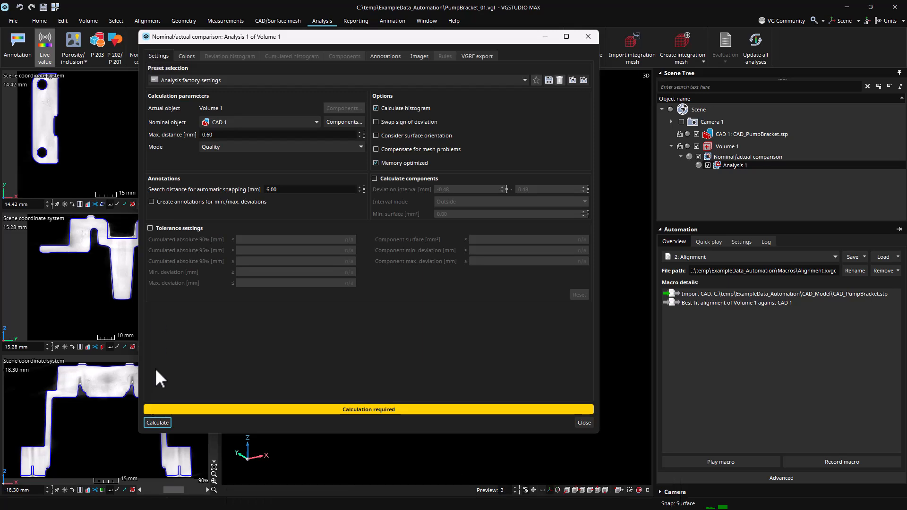
{"action": "left_click", "coordinate": [155, 422]}
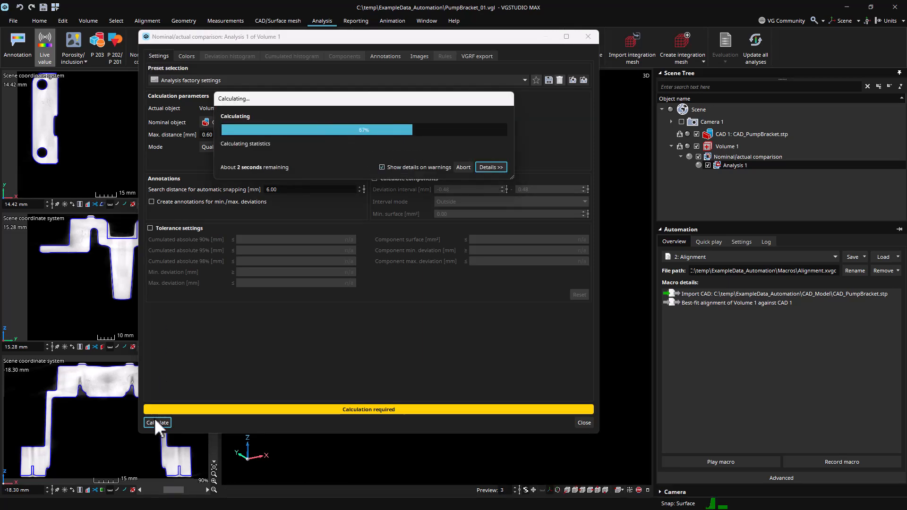
{"action": "left_click", "coordinate": [464, 259]}
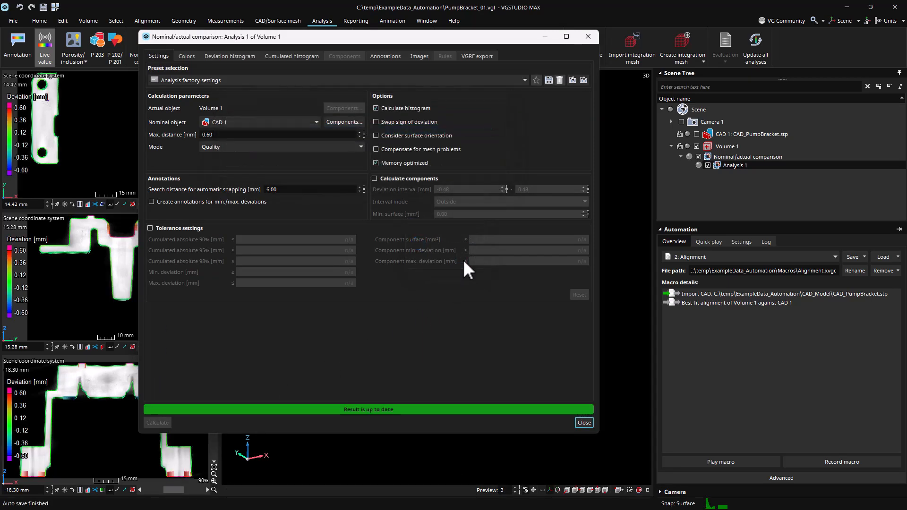
{"action": "left_click", "coordinate": [584, 423]}
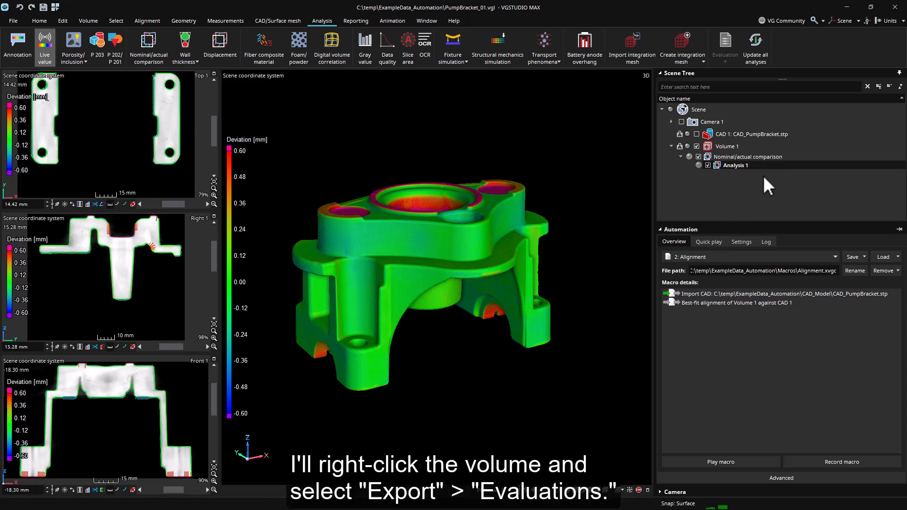
- Export the evaluation of Volume 1 as an evaluation template named NAC in the Macros folder
{"action": "right_click", "coordinate": [741, 147]}
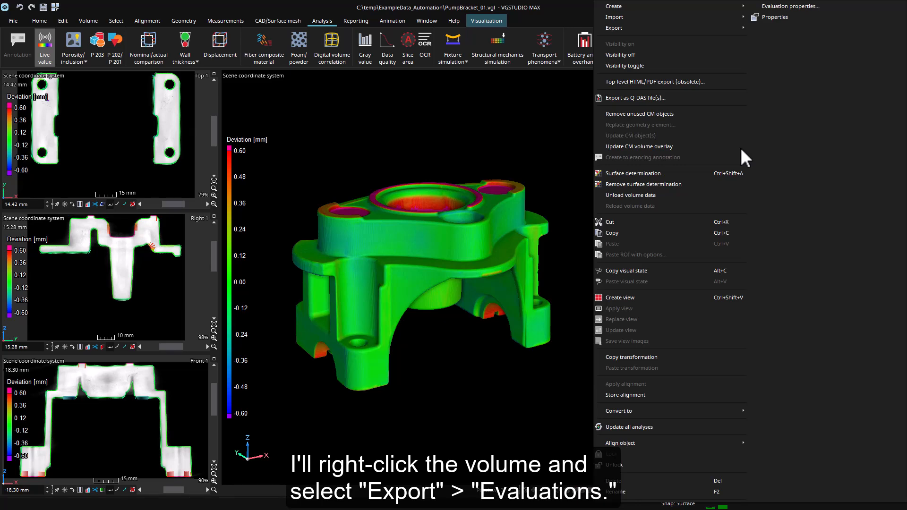
{"action": "mouse_move", "coordinate": [736, 27]}
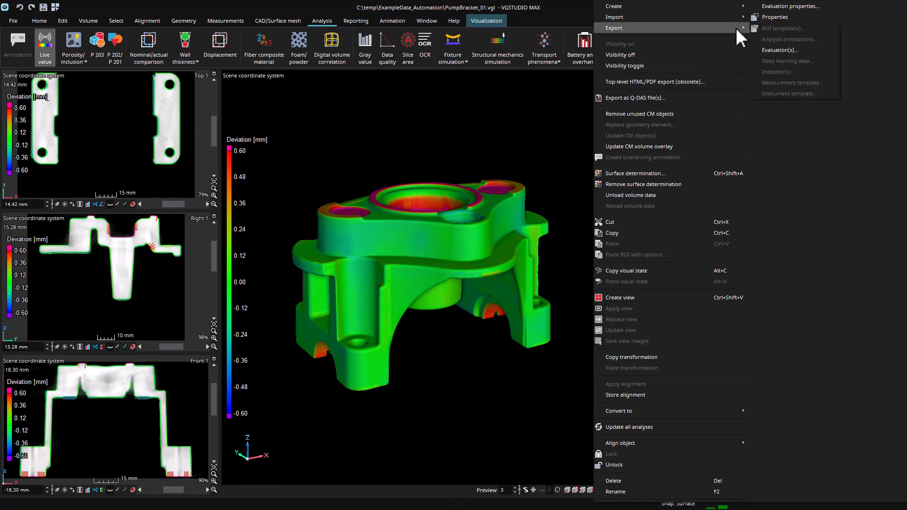
{"action": "left_click", "coordinate": [791, 50]}
{"action": "type", "text": "NAC"}
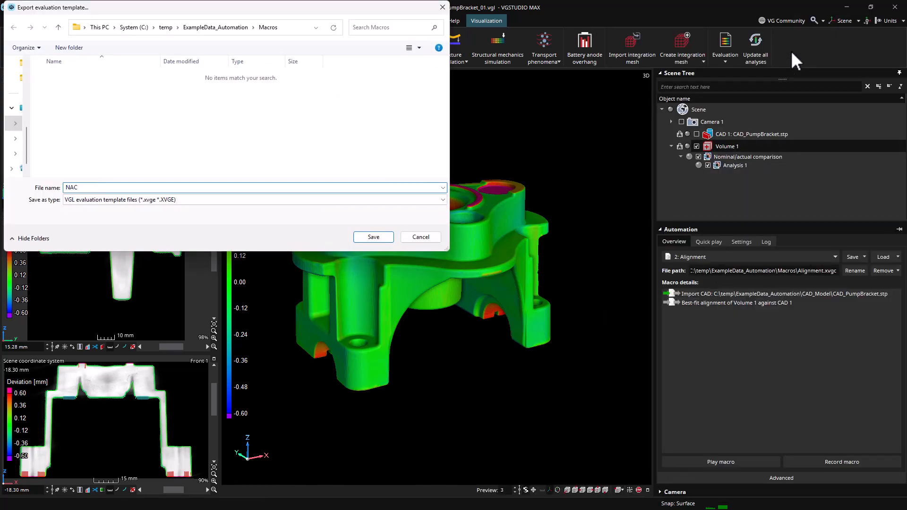
{"action": "key", "text": "Return"}
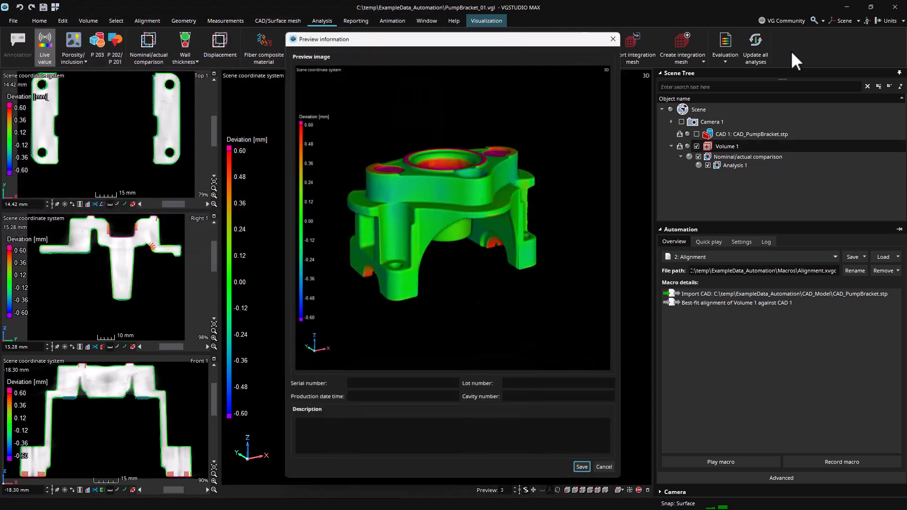
{"action": "left_click", "coordinate": [582, 468]}
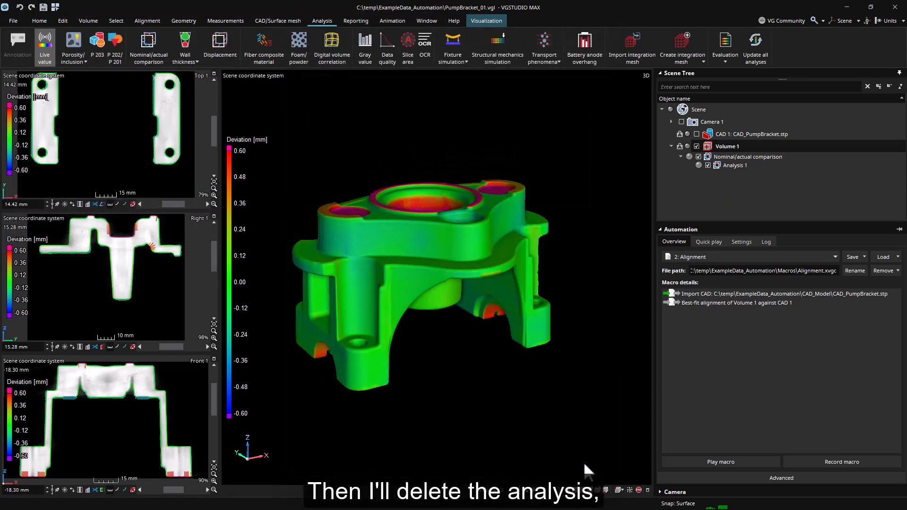
- Delete the nominal/actual comparison from Volume 1 and start recording a new macro
{"action": "left_click", "coordinate": [730, 157]}
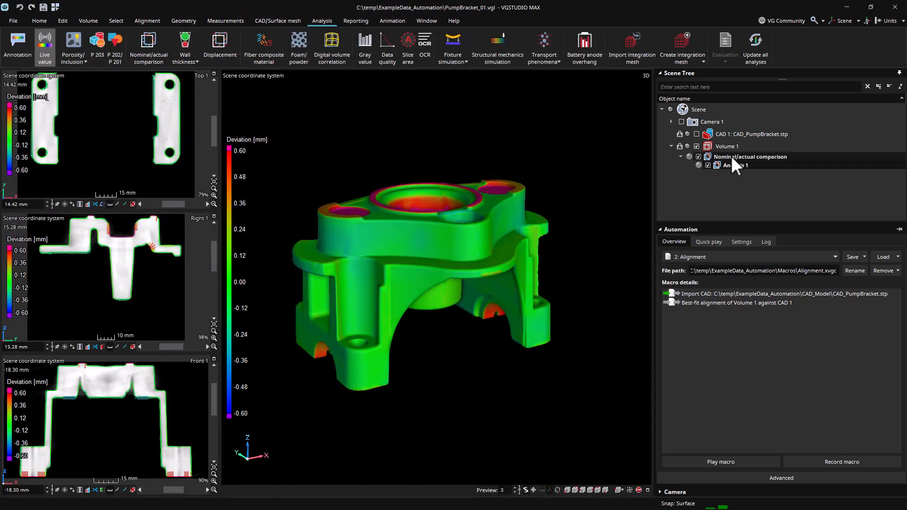
{"action": "key", "text": "Delete"}
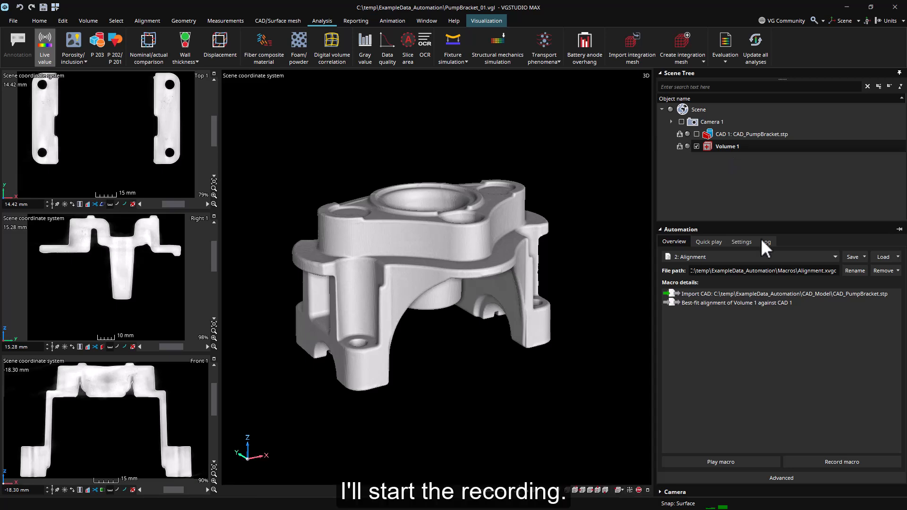
{"action": "left_click", "coordinate": [865, 461]}
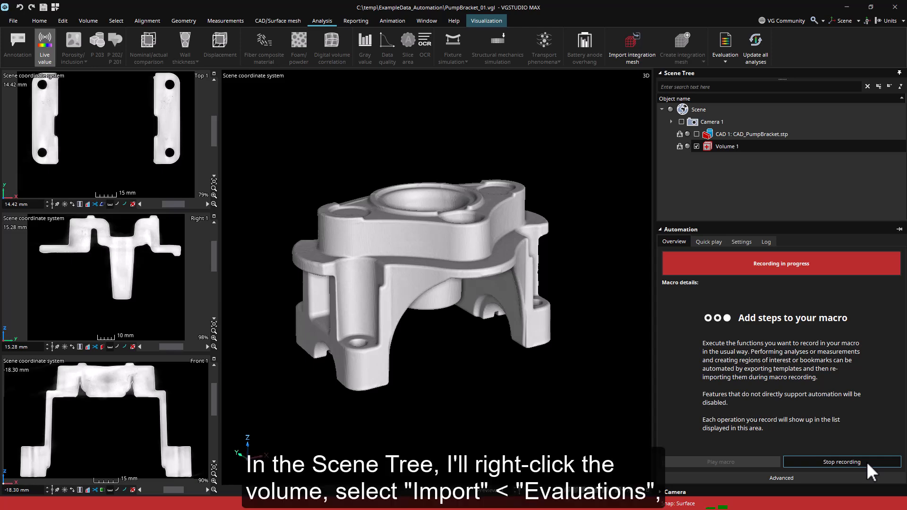
- Import the evaluation template NAC.xvge from the Macros folder into Volume 1 with automatic analysis calculation, and stop the macro recording
{"action": "right_click", "coordinate": [731, 148]}
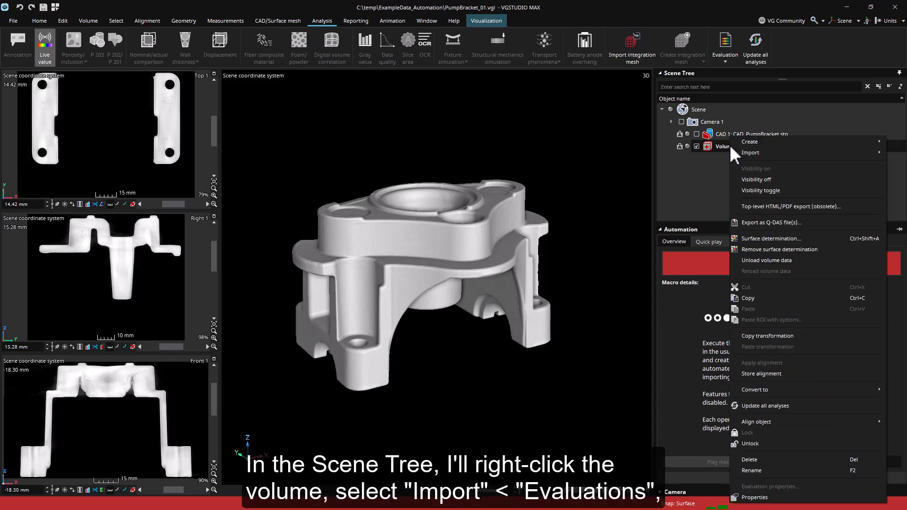
{"action": "mouse_move", "coordinate": [745, 151]}
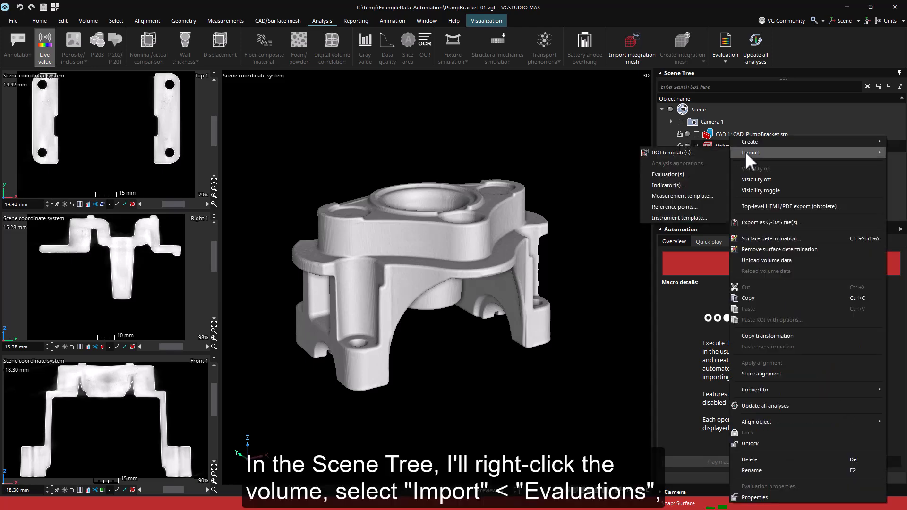
{"action": "left_click", "coordinate": [712, 174]}
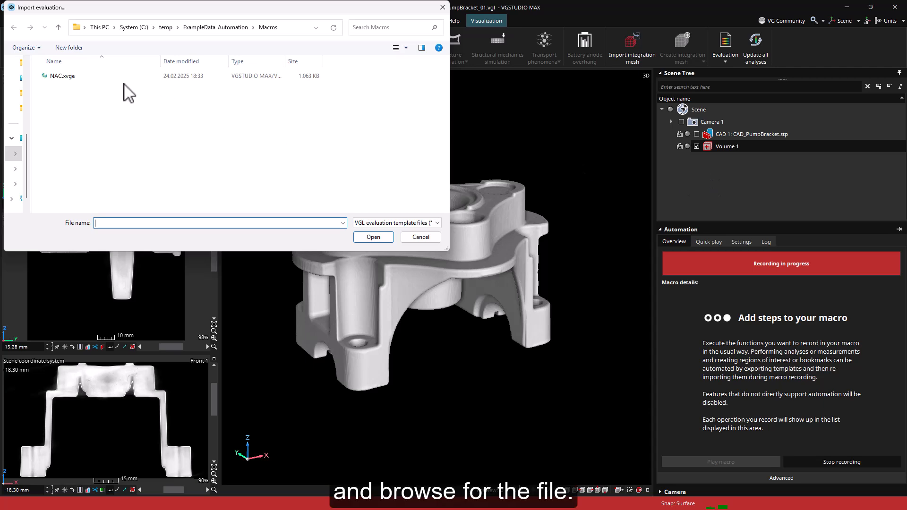
{"action": "double_click", "coordinate": [111, 76]}
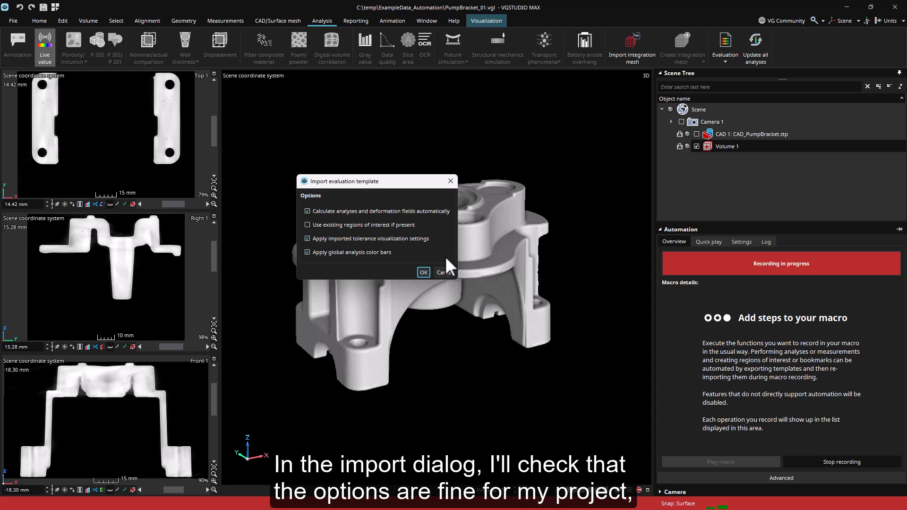
{"action": "left_click", "coordinate": [424, 272]}
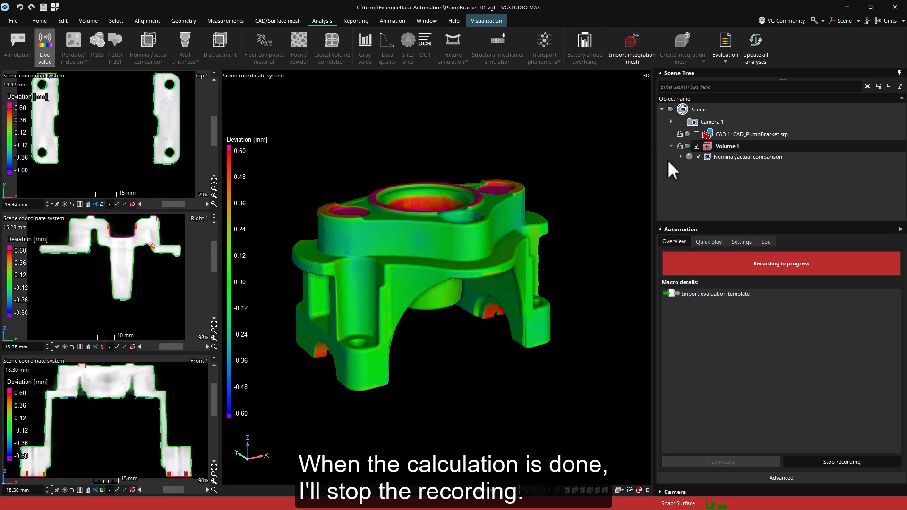
{"action": "left_click", "coordinate": [681, 156]}
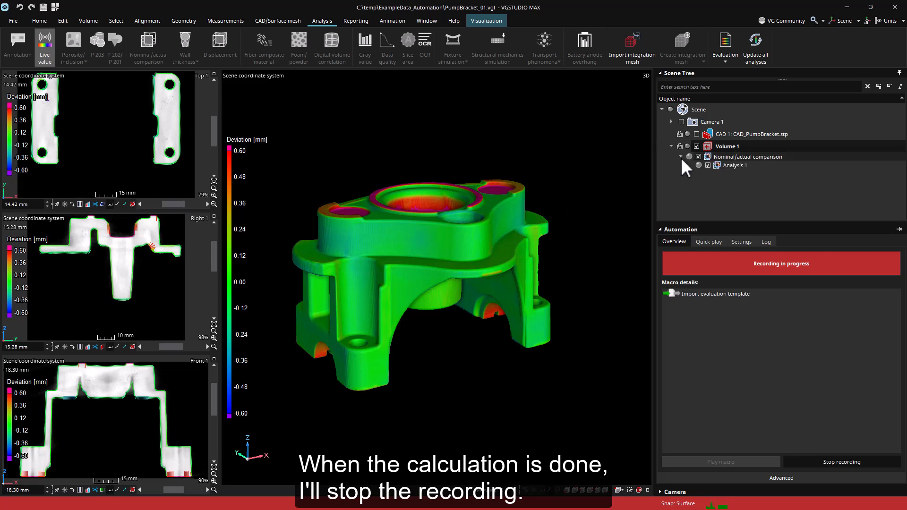
{"action": "left_click", "coordinate": [867, 462]}
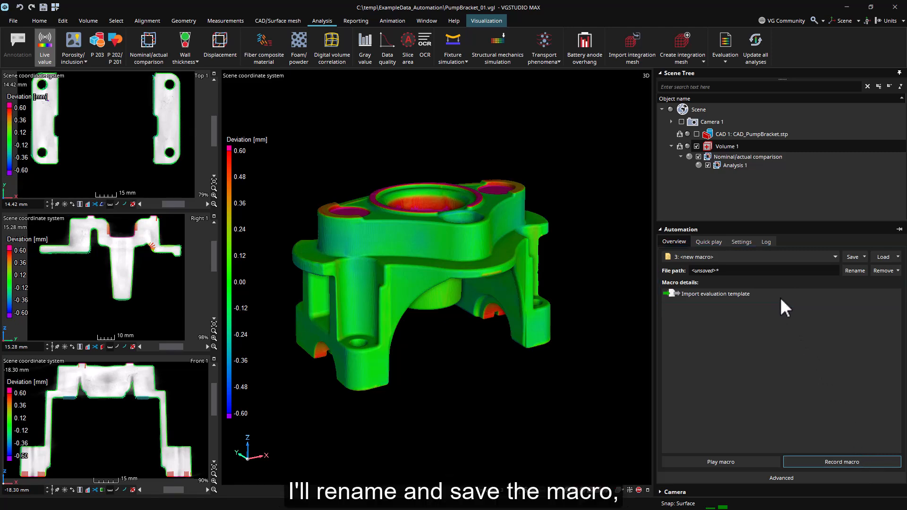
- Save the third macro as NAC in the Macros folder
{"action": "left_click", "coordinate": [864, 258]}
{"action": "left_click", "coordinate": [873, 280]}
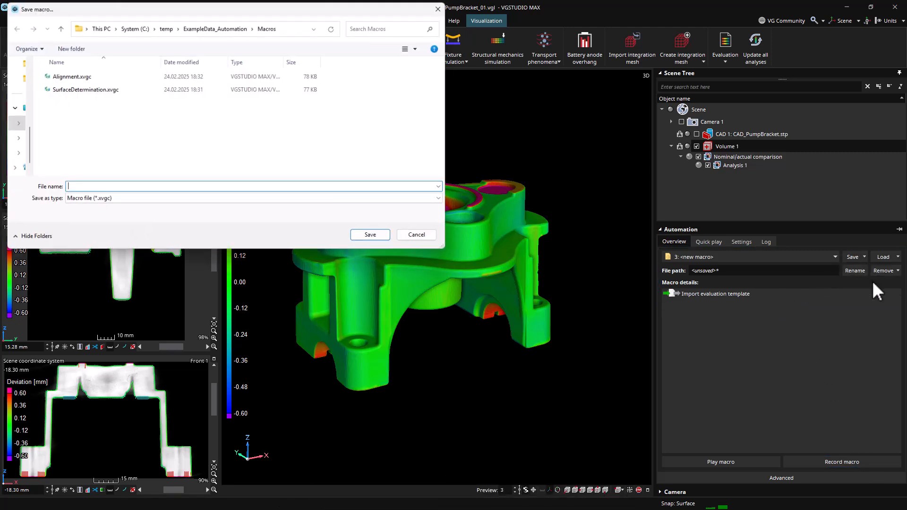
{"action": "type", "text": "NAC"}
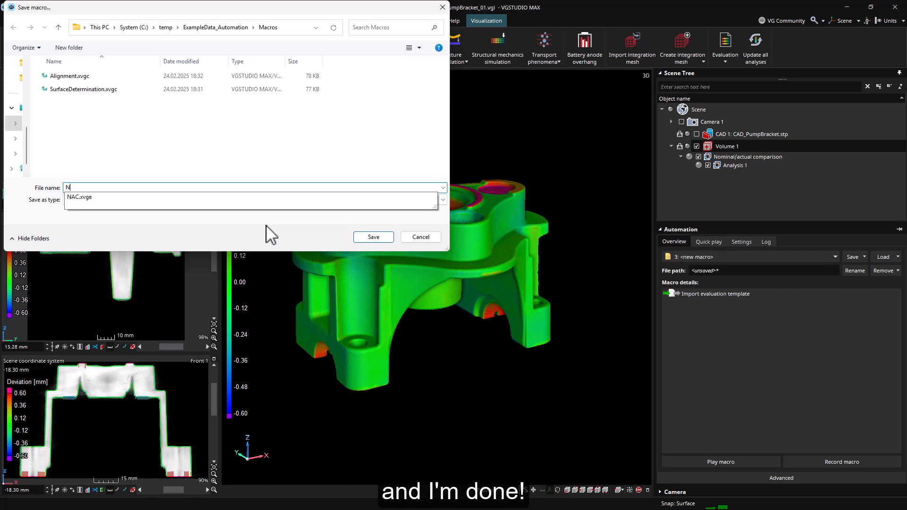
{"action": "key", "text": "Return"}
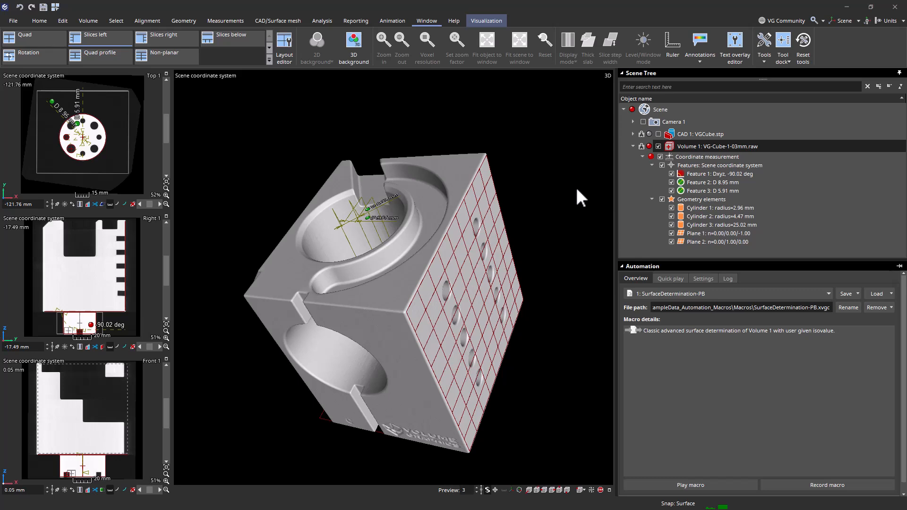
- Open the export options for the VG-Cube volume that holds the coordinate measurement
{"action": "right_click", "coordinate": [711, 147]}
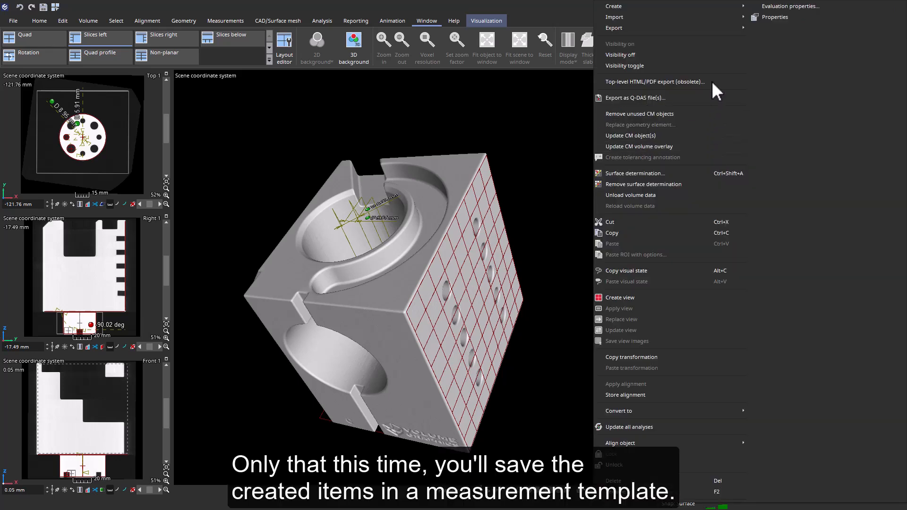
{"action": "mouse_move", "coordinate": [728, 29]}
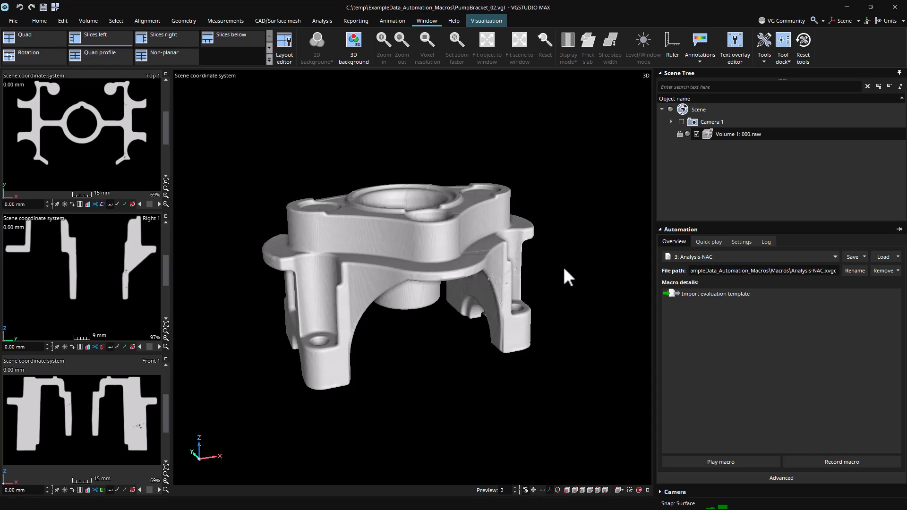
- Examine the loaded macros, the automation playback settings, and the macro files available in the Macros folder without loading any
{"action": "left_click", "coordinate": [833, 257]}
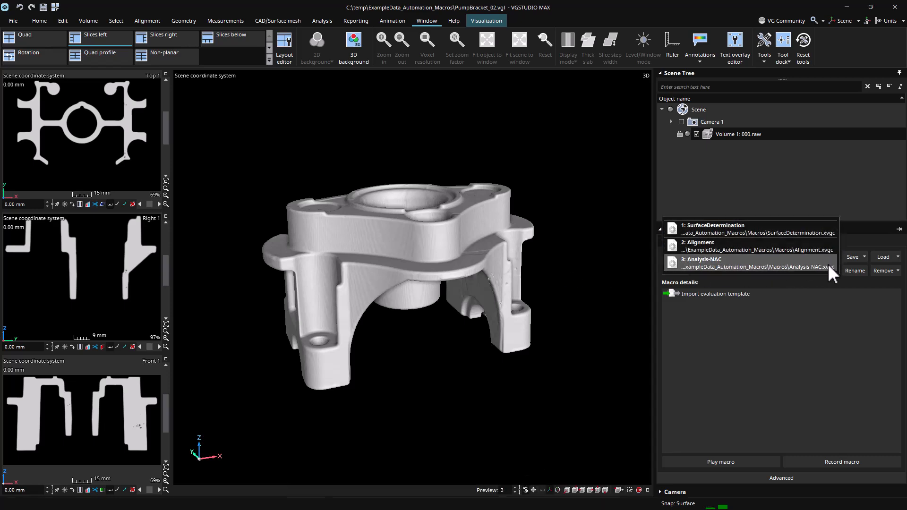
{"action": "left_click", "coordinate": [828, 264]}
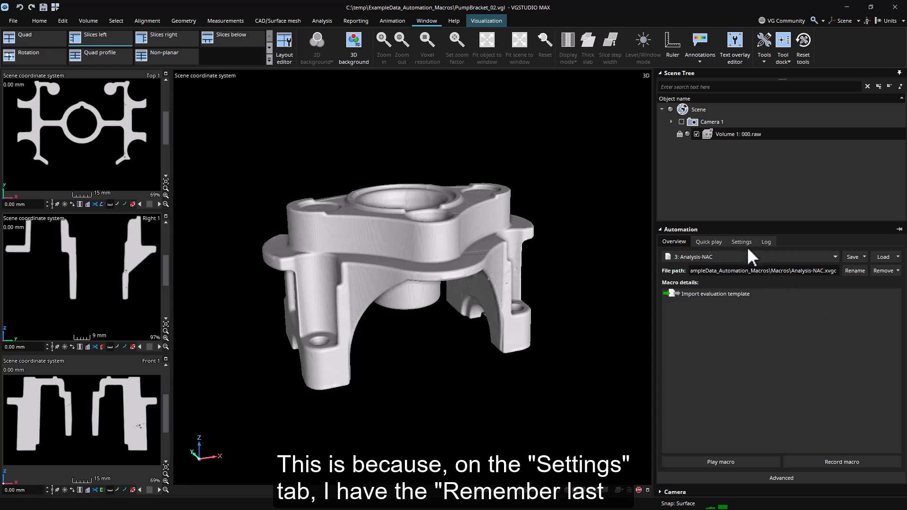
{"action": "left_click", "coordinate": [741, 242]}
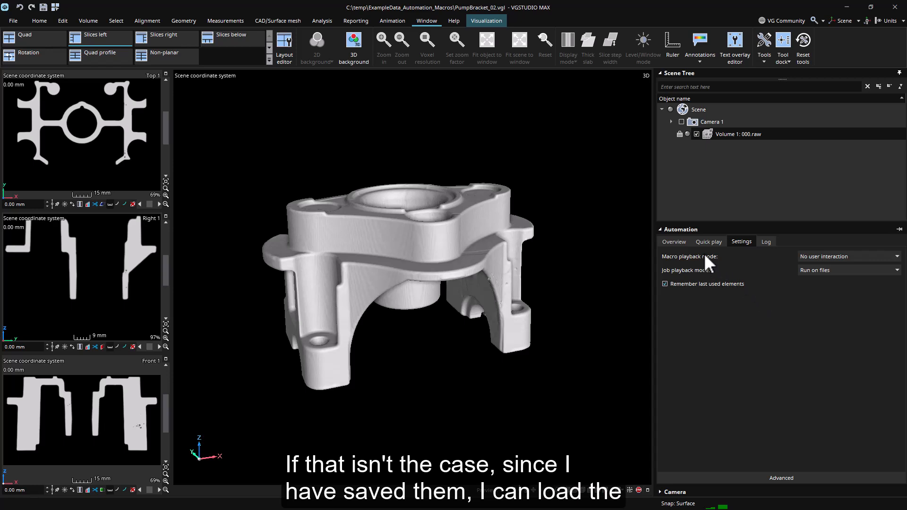
{"action": "left_click", "coordinate": [679, 241]}
{"action": "left_click", "coordinate": [899, 258]}
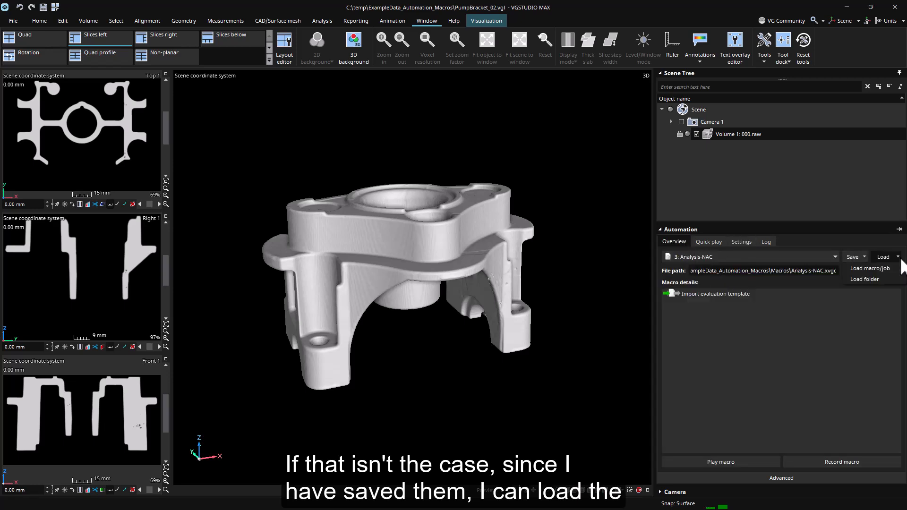
{"action": "left_click", "coordinate": [857, 269]}
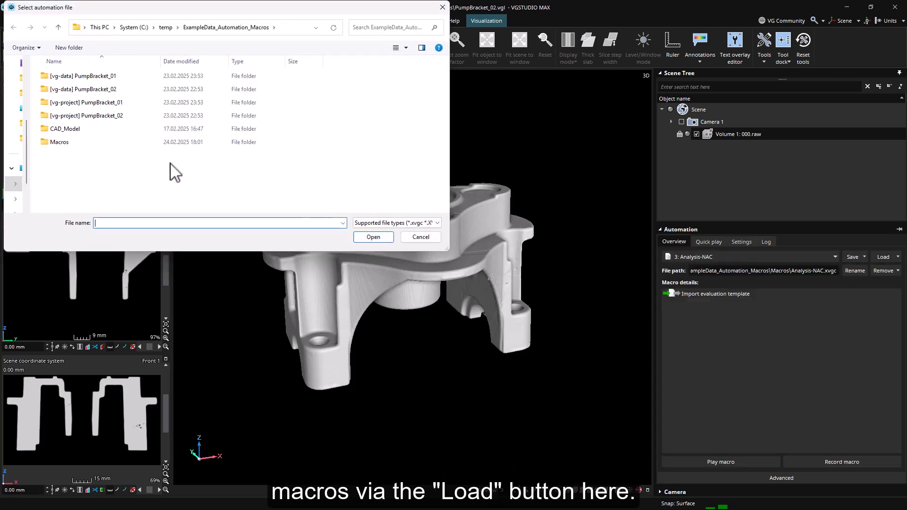
{"action": "double_click", "coordinate": [80, 143]}
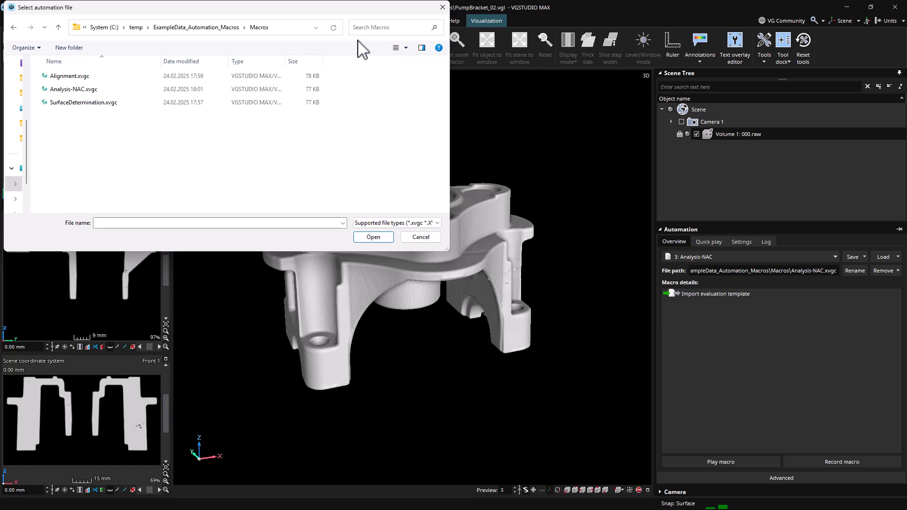
{"action": "left_click", "coordinate": [442, 7]}
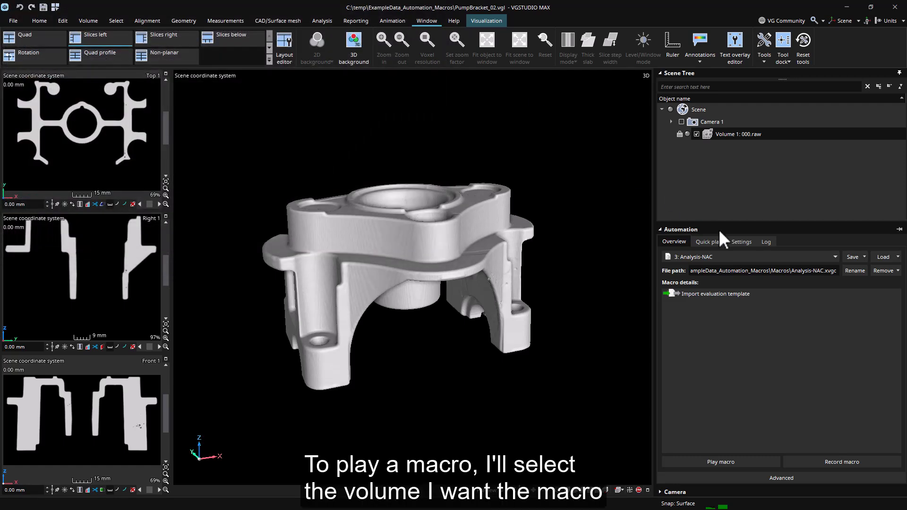
- Play the SurfaceDetermination macro on Volume 1 of PumpBracket_02
{"action": "left_click", "coordinate": [742, 135]}
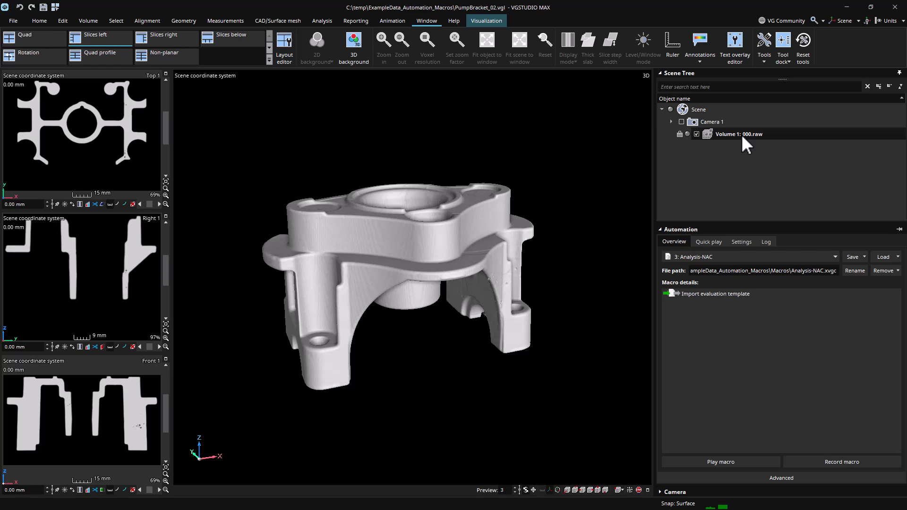
{"action": "left_click", "coordinate": [747, 257]}
{"action": "left_click", "coordinate": [741, 223]}
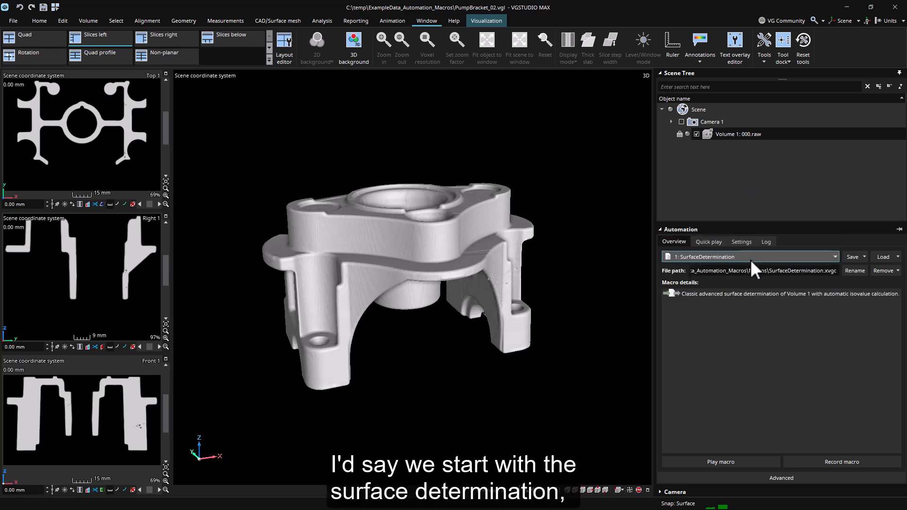
{"action": "left_click", "coordinate": [745, 463]}
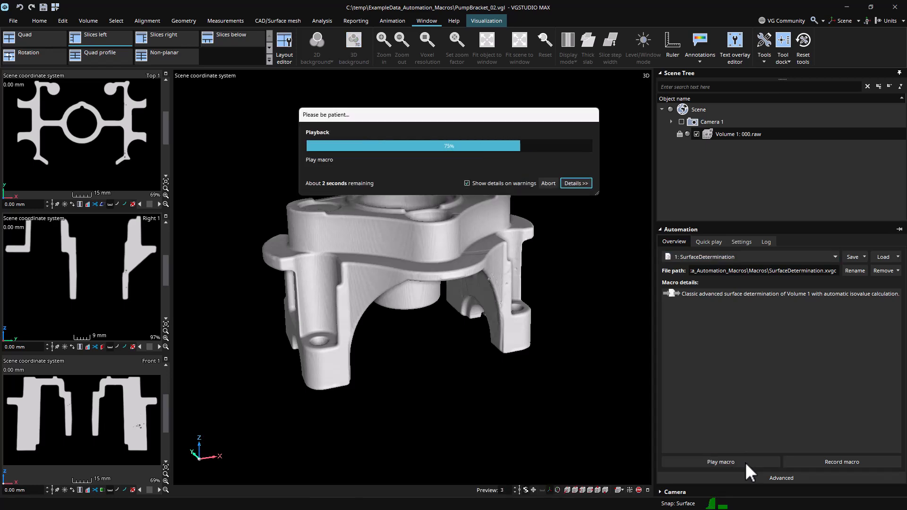
- Check the surface determination settings of Volume 1 and leave them without changes
{"action": "right_click", "coordinate": [762, 135]}
{"action": "left_click", "coordinate": [671, 175]}
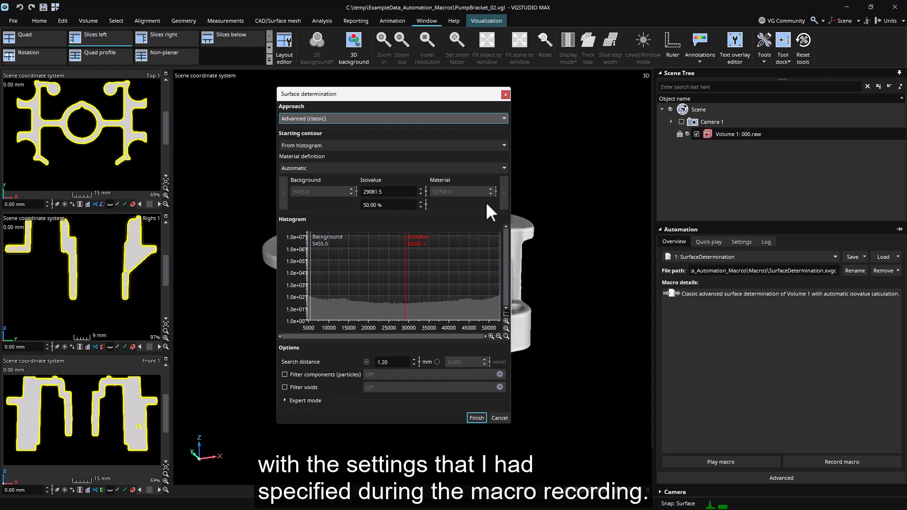
{"action": "left_click", "coordinate": [506, 95]}
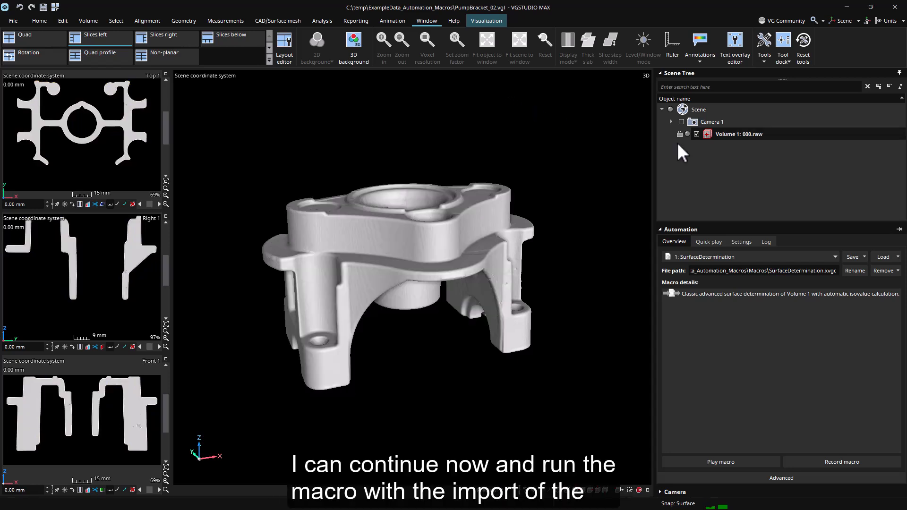
- Play the Alignment macro to import the CAD model and best-fit Volume 1 against it
{"action": "left_click", "coordinate": [732, 257]}
{"action": "left_click", "coordinate": [733, 279]}
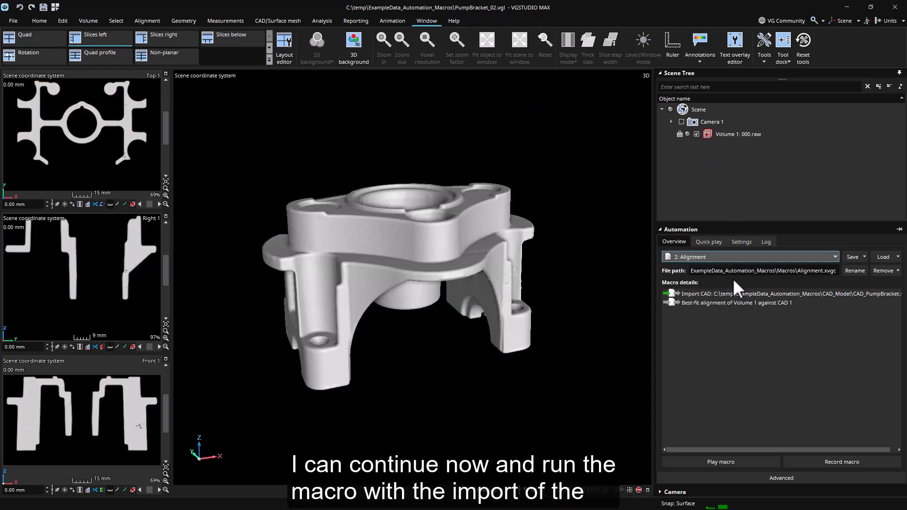
{"action": "left_click", "coordinate": [753, 464]}
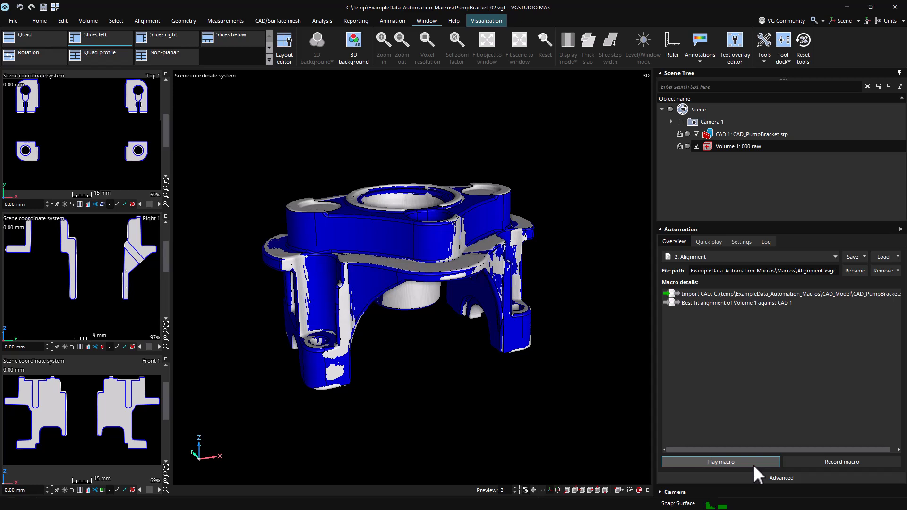
- Play the Analysis-NAC macro to run the template-based nominal/actual comparison on Volume 1
{"action": "left_click", "coordinate": [722, 256]}
{"action": "left_click", "coordinate": [721, 276]}
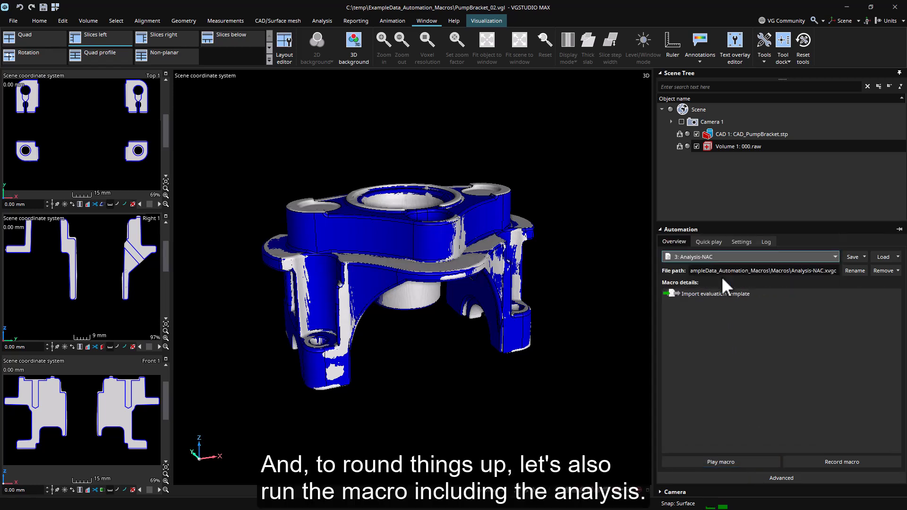
{"action": "left_click", "coordinate": [762, 461]}
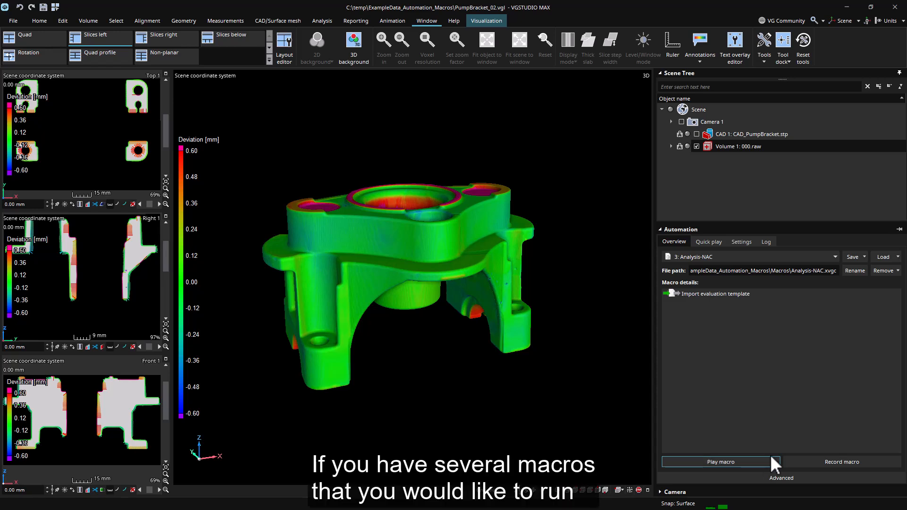
- Open the advanced automation dialog and expand the SurfaceDetermination, Alignment and Analysis-NAC macros to show their included steps
{"action": "left_click", "coordinate": [836, 258]}
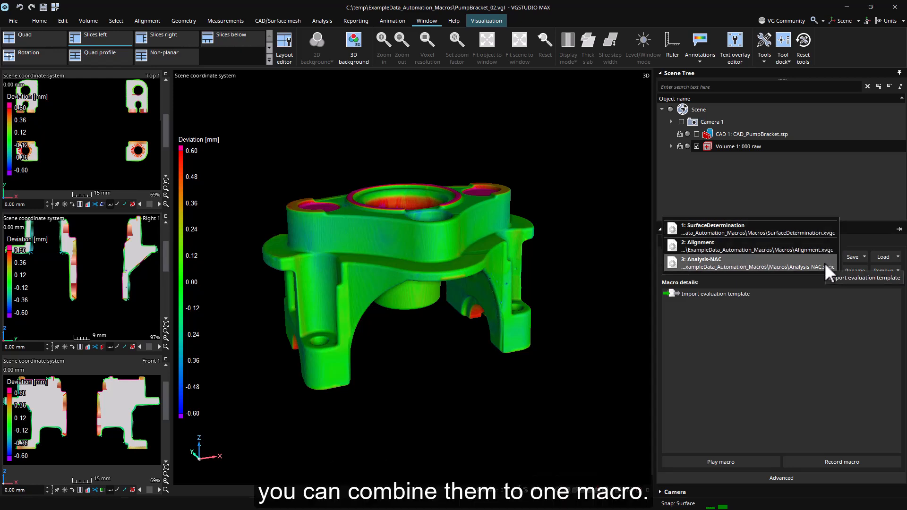
{"action": "left_click", "coordinate": [790, 478]}
{"action": "left_click", "coordinate": [790, 478]}
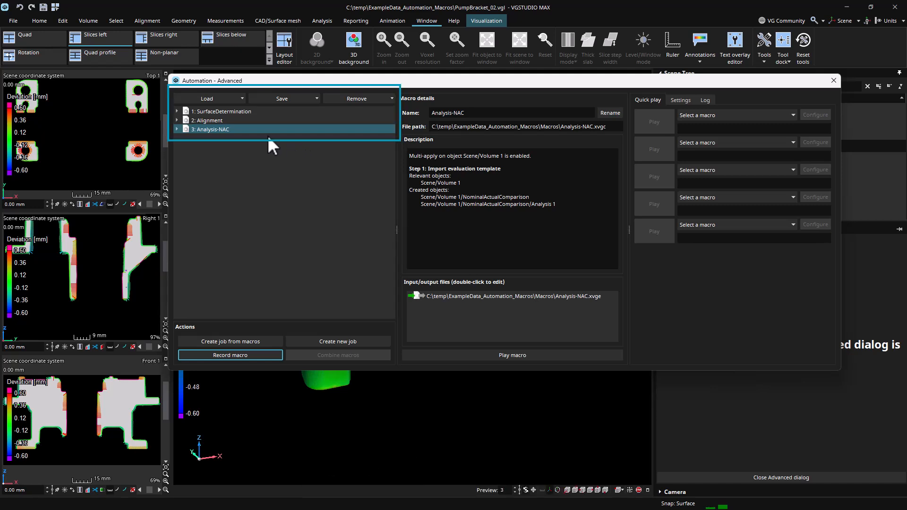
{"action": "left_click", "coordinate": [176, 111]}
{"action": "left_click", "coordinate": [176, 129]}
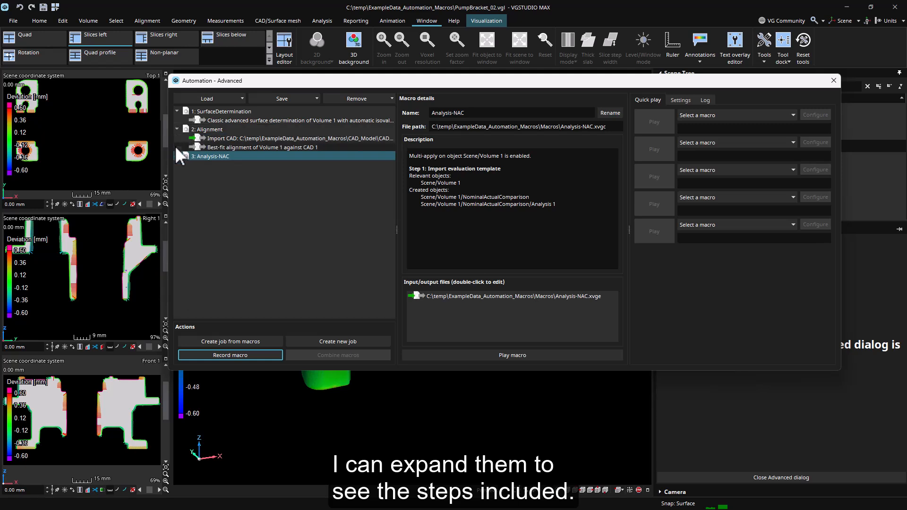
{"action": "left_click", "coordinate": [177, 156]}
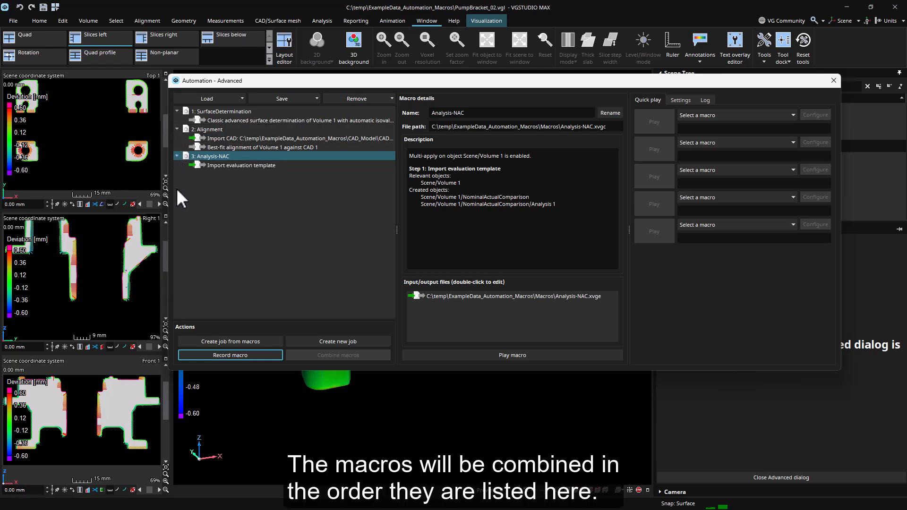
- Combine the SurfaceDetermination, Alignment and Analysis-NAC macros, in that order, into one new macro and expand its list of steps
{"action": "left_click", "coordinate": [176, 157]}
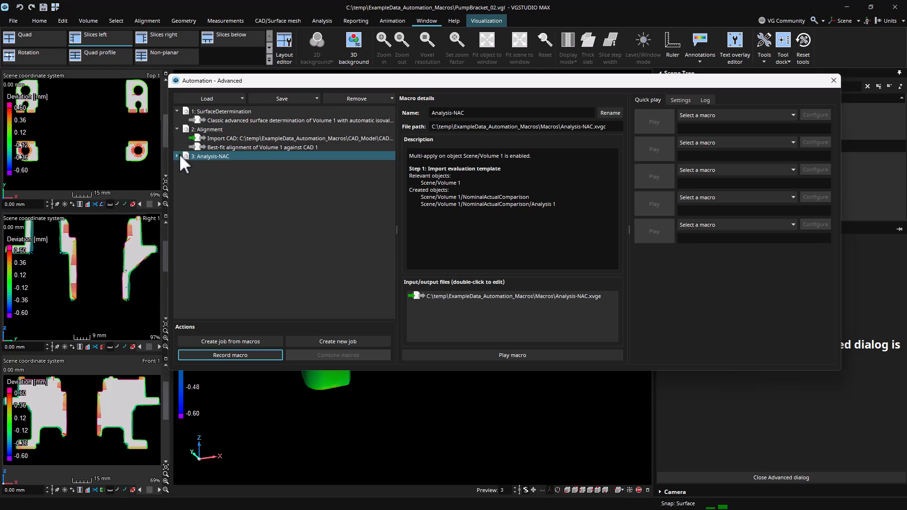
{"action": "left_click", "coordinate": [177, 156]}
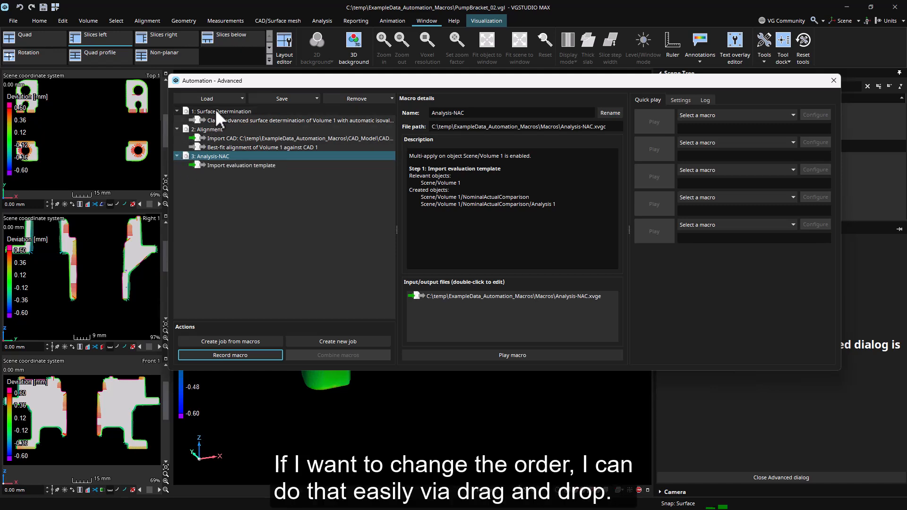
{"action": "mouse_move", "coordinate": [214, 110]}
{"action": "left_mouse_down"}
{"action": "mouse_move", "coordinate": [222, 140]}
{"action": "mouse_move", "coordinate": [200, 123]}
{"action": "mouse_move", "coordinate": [215, 109]}
{"action": "left_mouse_up"}
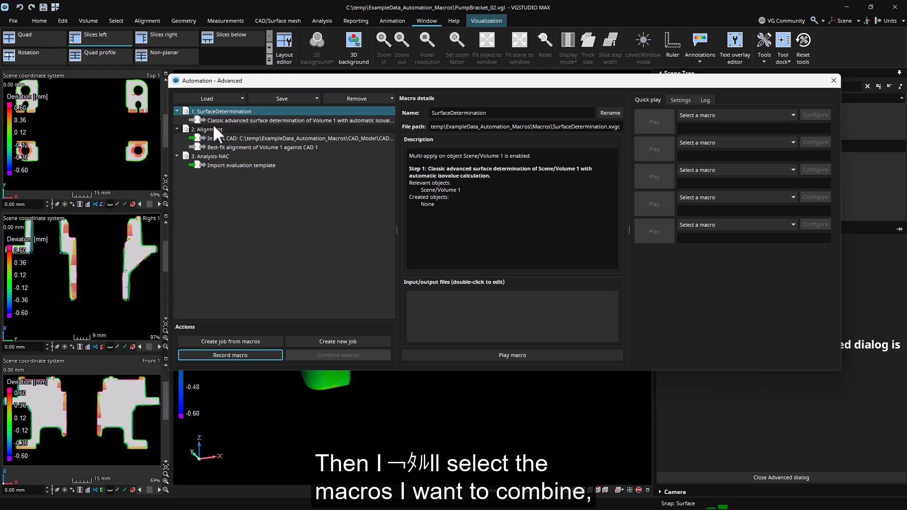
{"action": "left_click", "coordinate": [212, 130], "text": "ctrl"}
{"action": "left_click", "coordinate": [214, 156], "text": "ctrl"}
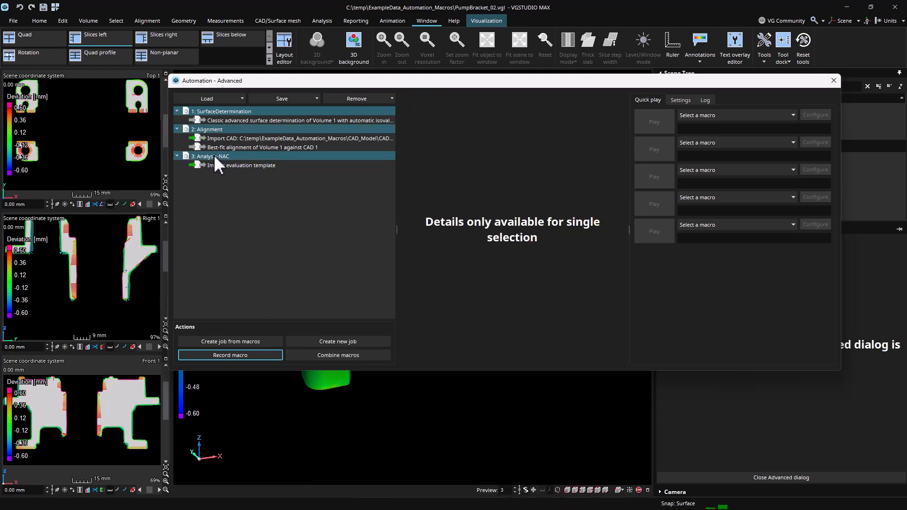
{"action": "left_click", "coordinate": [377, 355]}
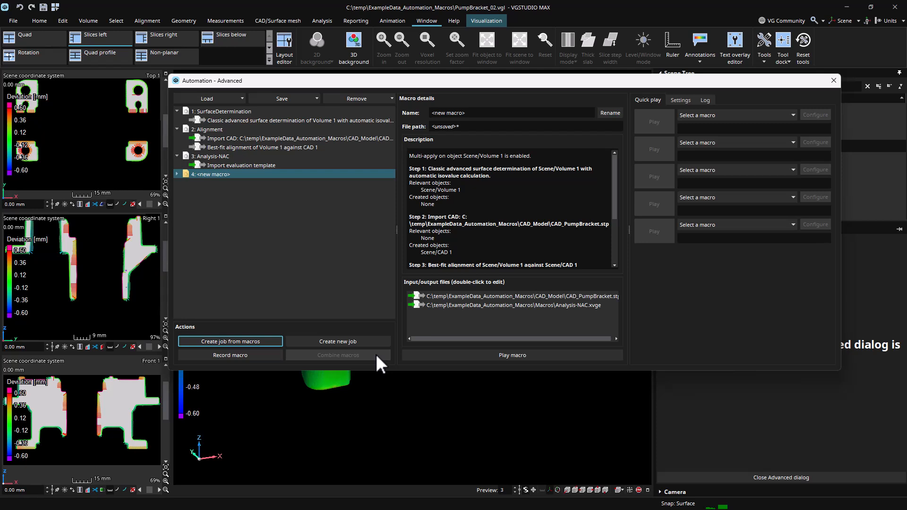
{"action": "left_click", "coordinate": [175, 174]}
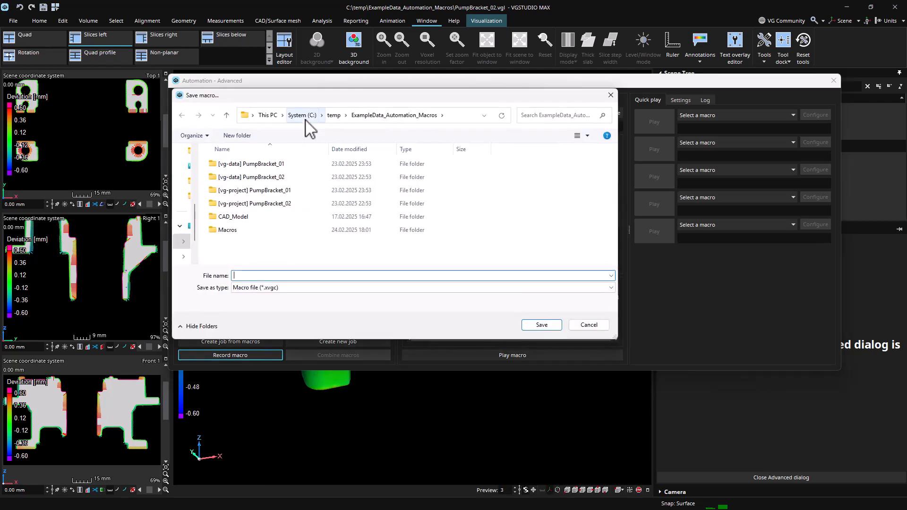
- Save the combined macro as Workflow-NAC in the Macros folder and close the advanced automation dialog
{"action": "double_click", "coordinate": [246, 242]}
{"action": "left_click", "coordinate": [251, 291]}
{"action": "type", "text": "Wo"}
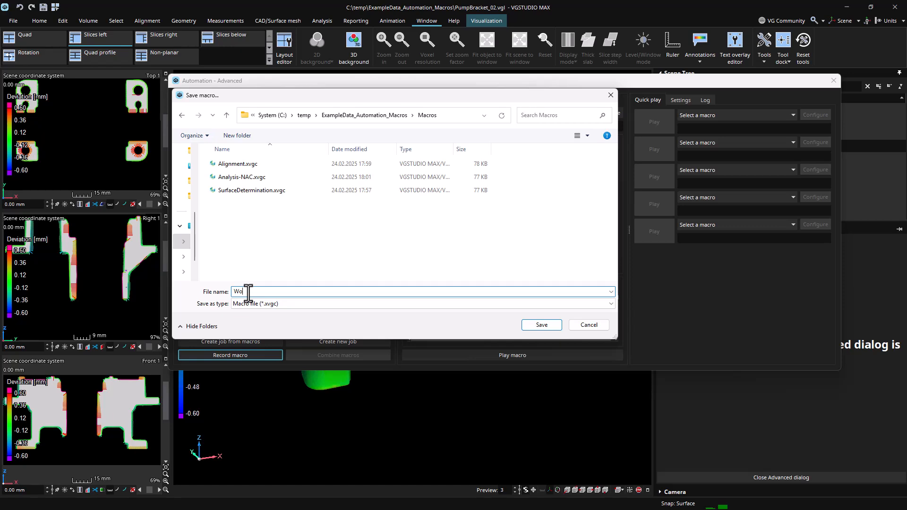
{"action": "type", "text": "rkflow-NAC"}
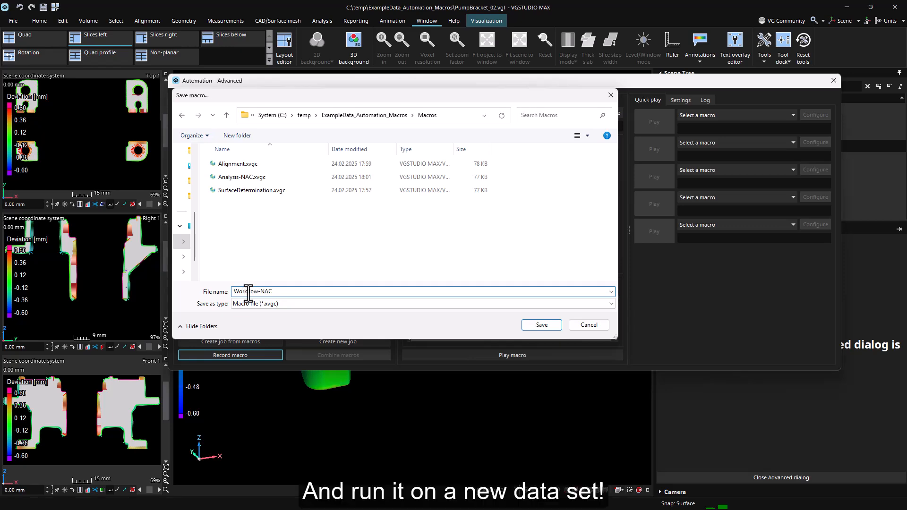
{"action": "key", "text": "Return"}
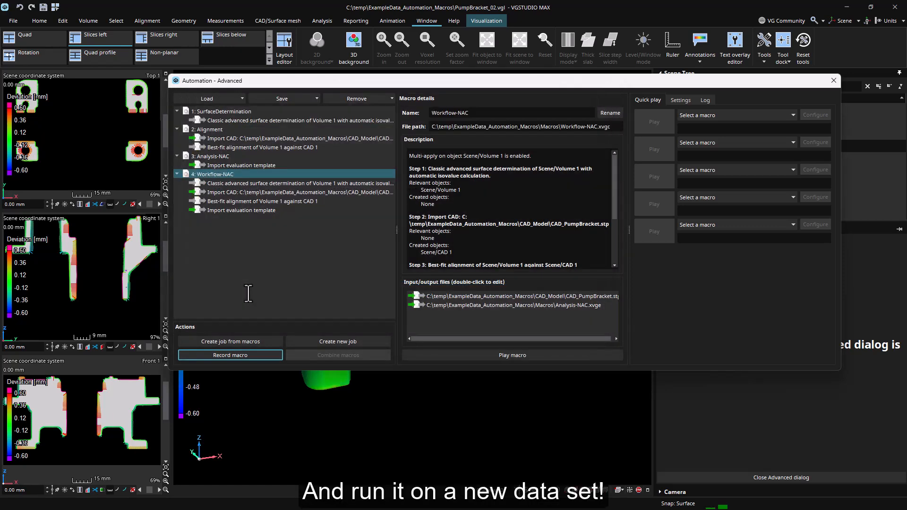
{"action": "left_click", "coordinate": [834, 81]}
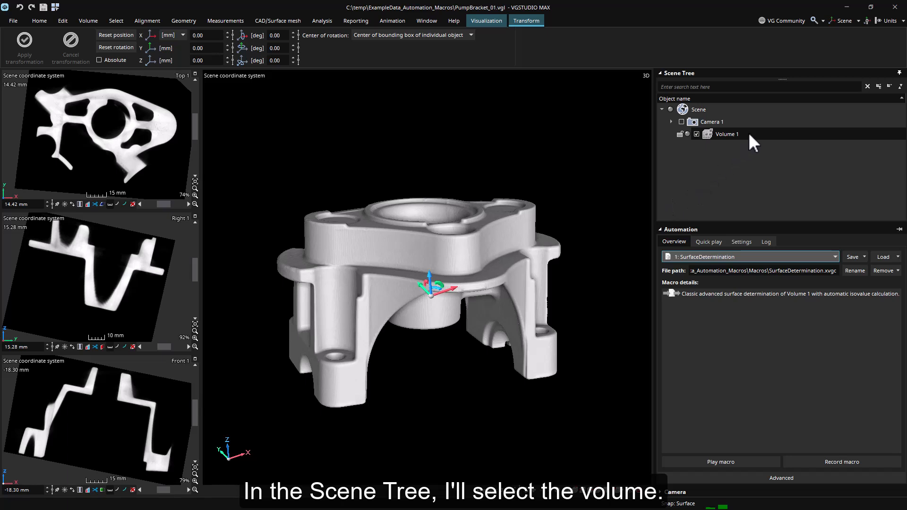
- Play the combined Workflow-NAC macro on Volume 1 of the PumpBracket_01 project
{"action": "left_click", "coordinate": [749, 133]}
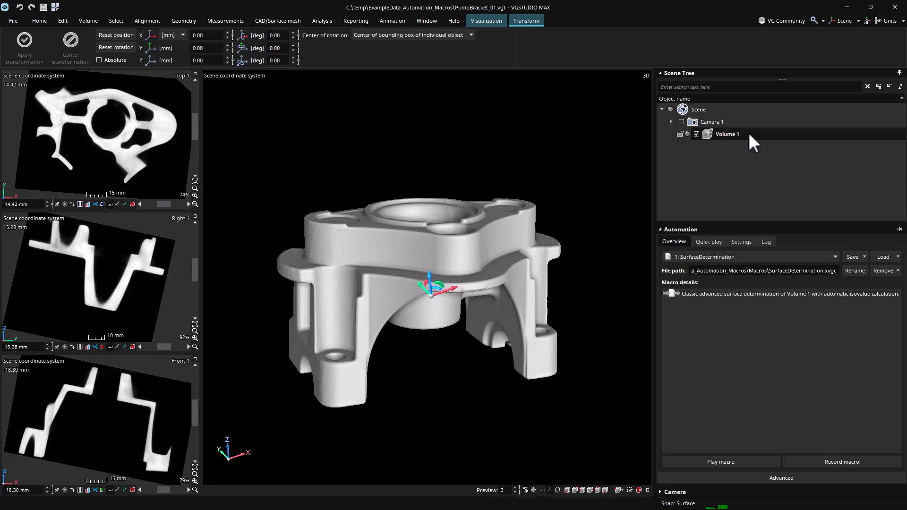
{"action": "left_click", "coordinate": [750, 257]}
{"action": "left_click", "coordinate": [753, 316]}
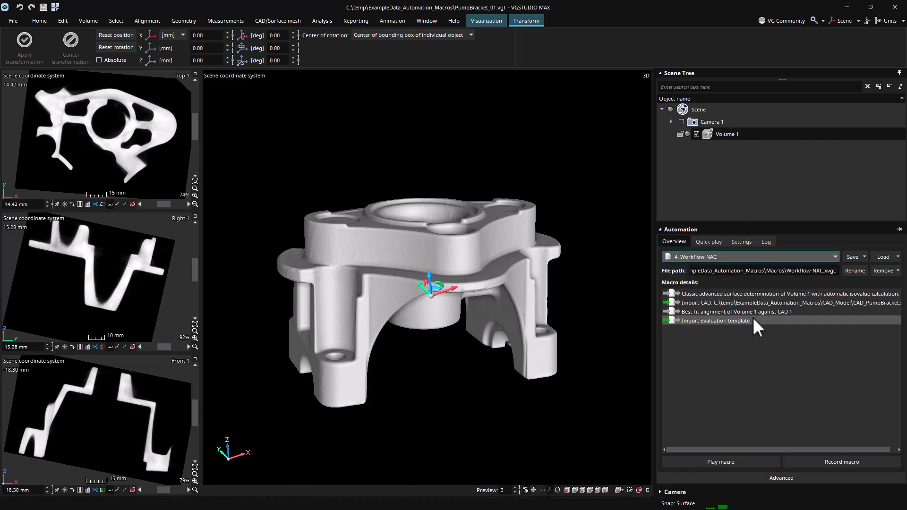
{"action": "left_click", "coordinate": [757, 463]}
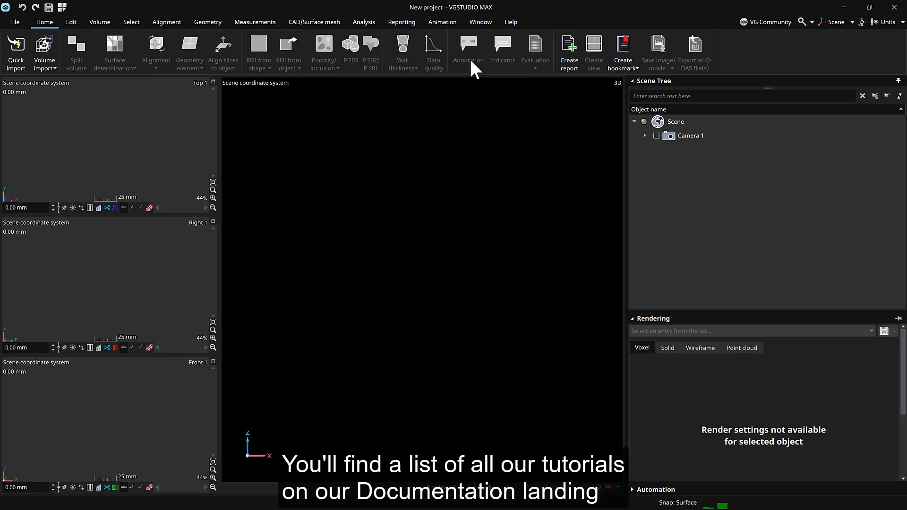
- Open the list of tutorials from the program's help resources
{"action": "left_click", "coordinate": [511, 21]}
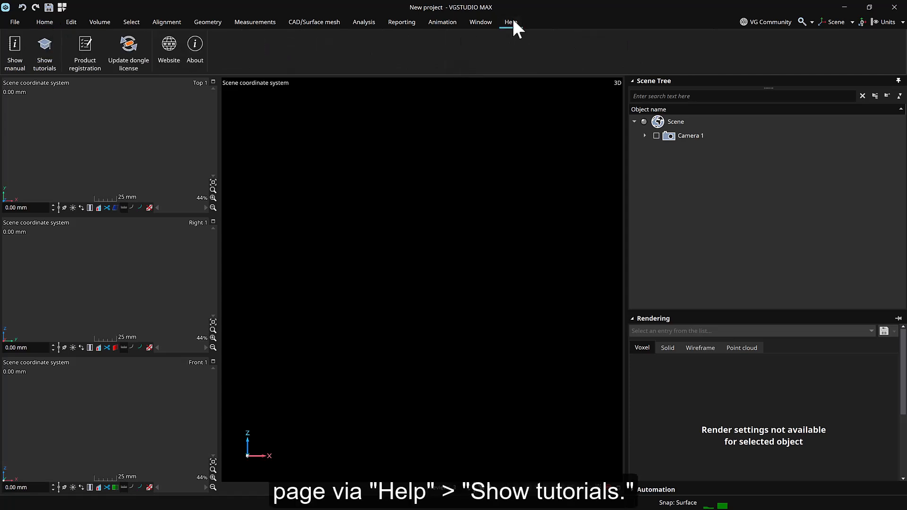
{"action": "left_click", "coordinate": [52, 64]}
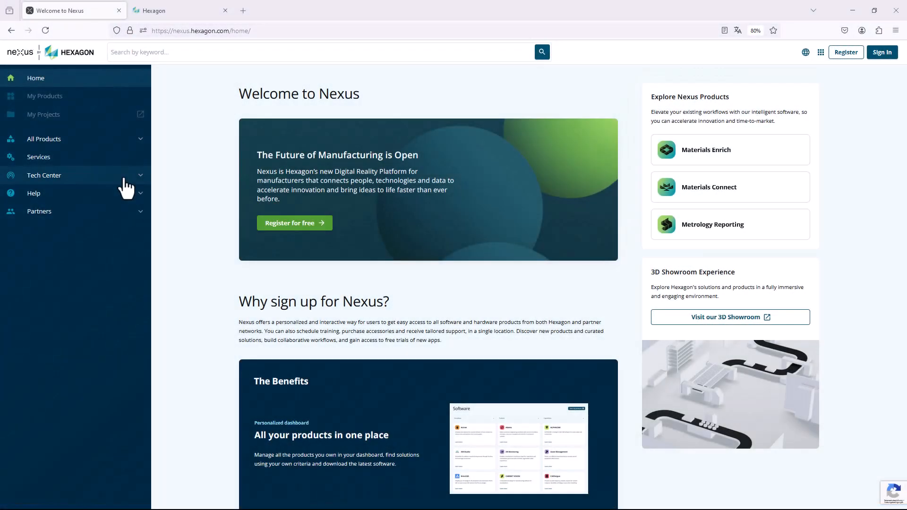
- In the browser's Nexus portal, expand the Tech Center section and visit the community forums from the VGSTUDIO MAX product page
{"action": "left_click", "coordinate": [124, 179]}
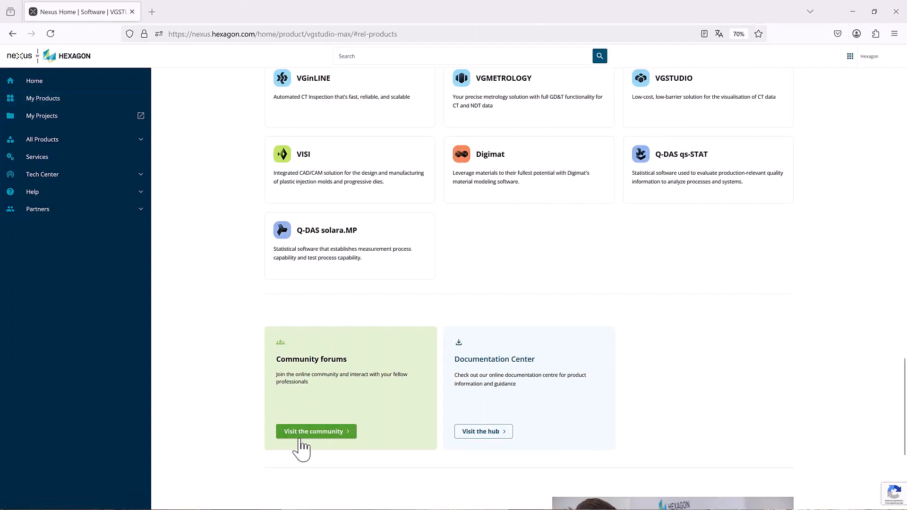
{"action": "left_click", "coordinate": [301, 431]}
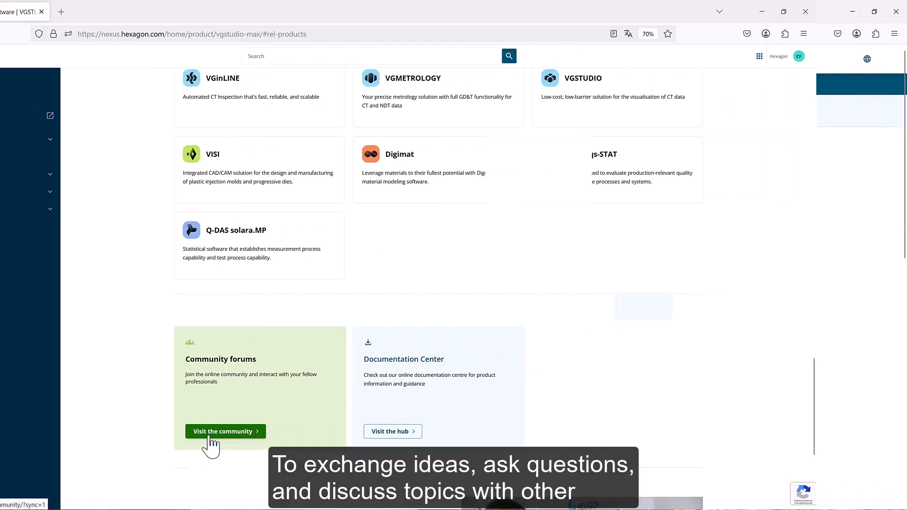